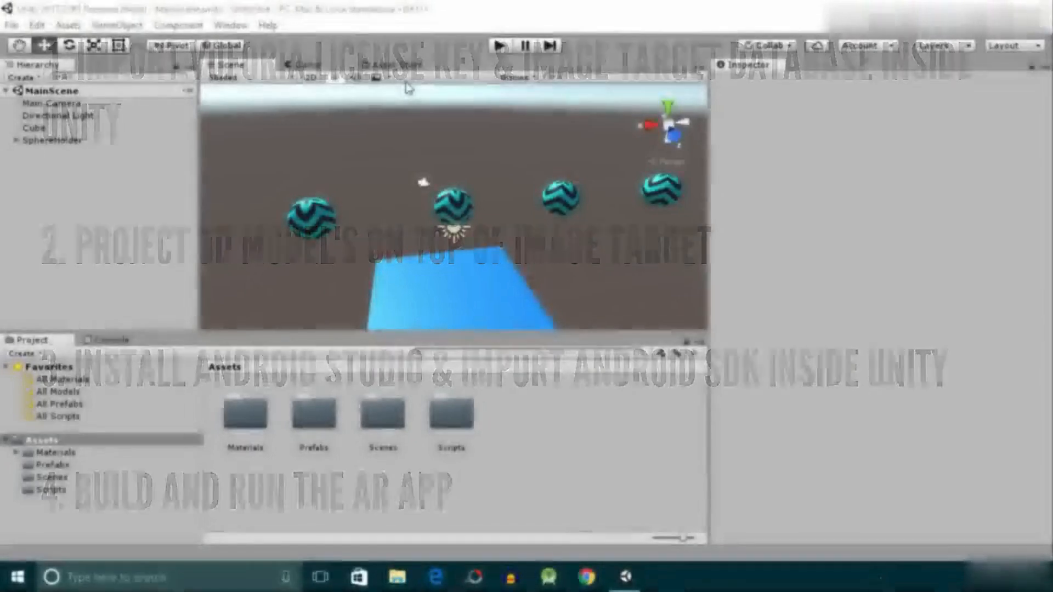
- Create a new 3D project named ARONE in the default location
{"action": "left_click", "coordinate": [299, 8]}
{"action": "left_click", "coordinate": [11, 25]}
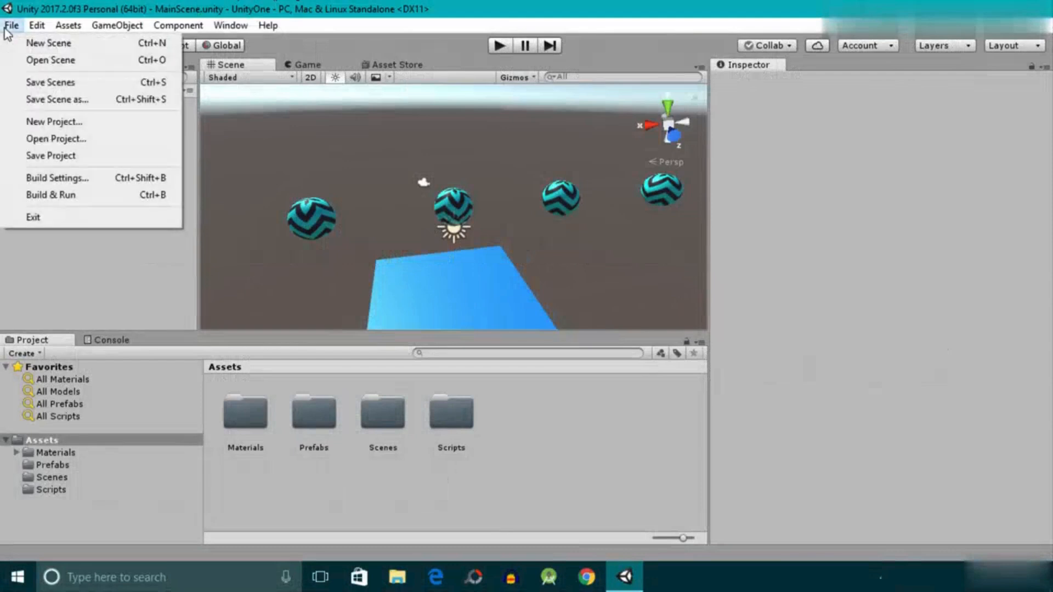
{"action": "left_click", "coordinate": [54, 122]}
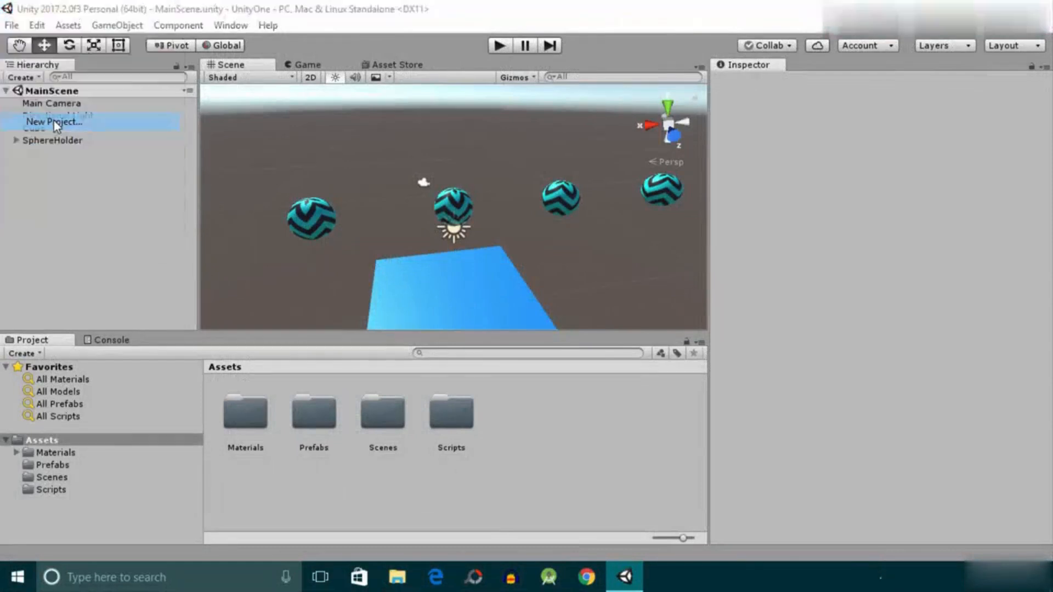
{"action": "type", "text": "AR"}
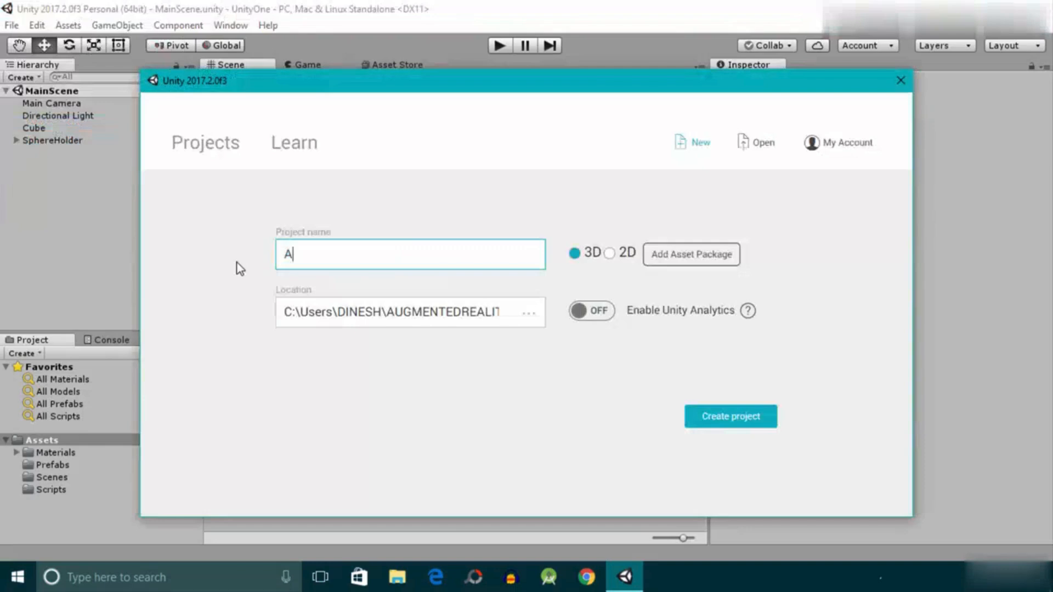
{"action": "type", "text": "ONE"}
{"action": "left_click", "coordinate": [742, 423]}
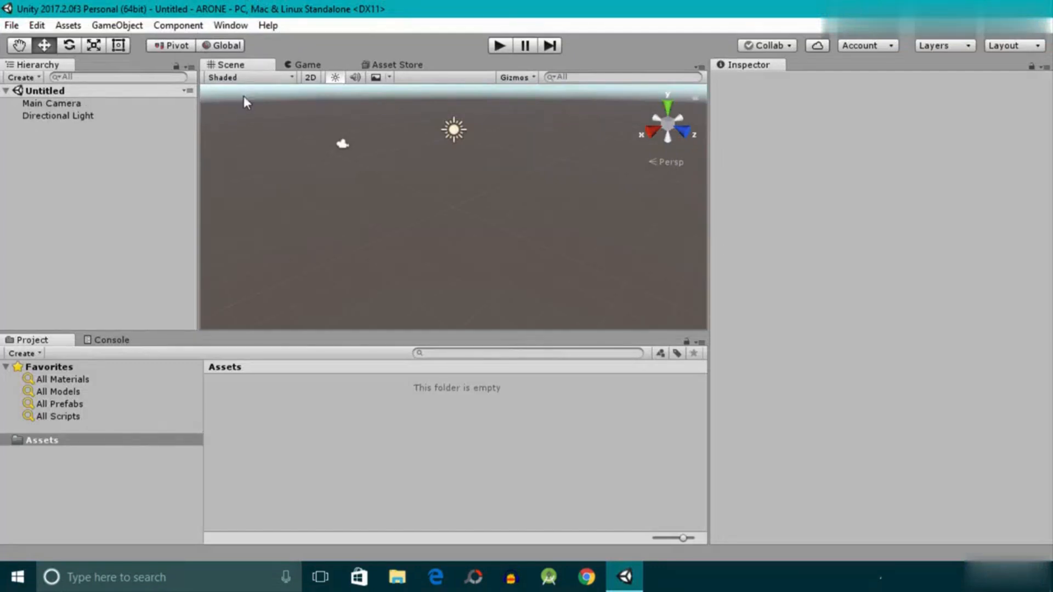
- Start saving the scene under a new name and create and open a DataFiles folder inside Assets
{"action": "left_click", "coordinate": [10, 25]}
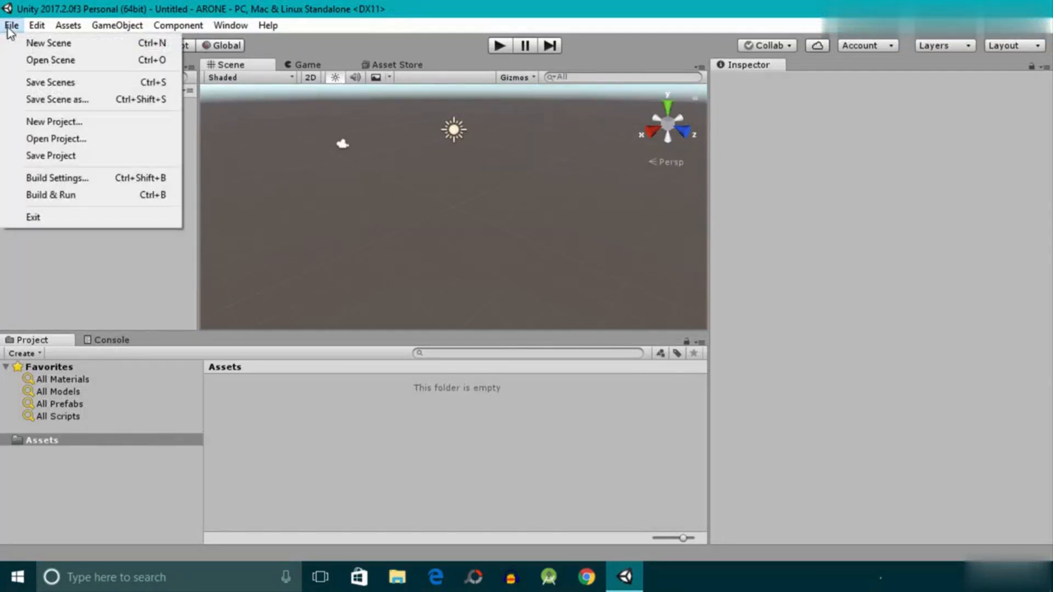
{"action": "left_click", "coordinate": [61, 104]}
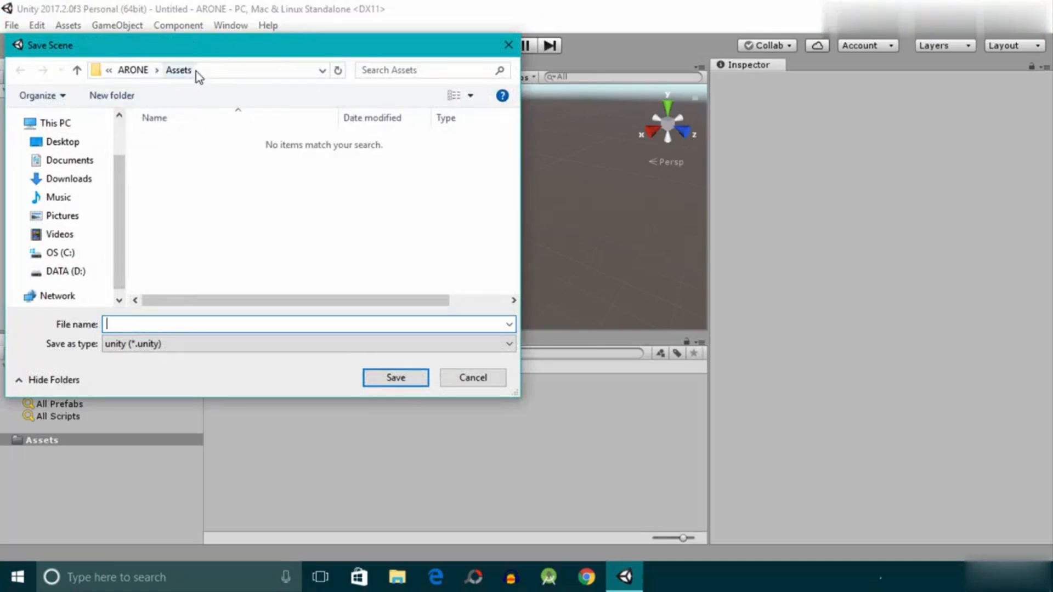
{"action": "left_click", "coordinate": [114, 97]}
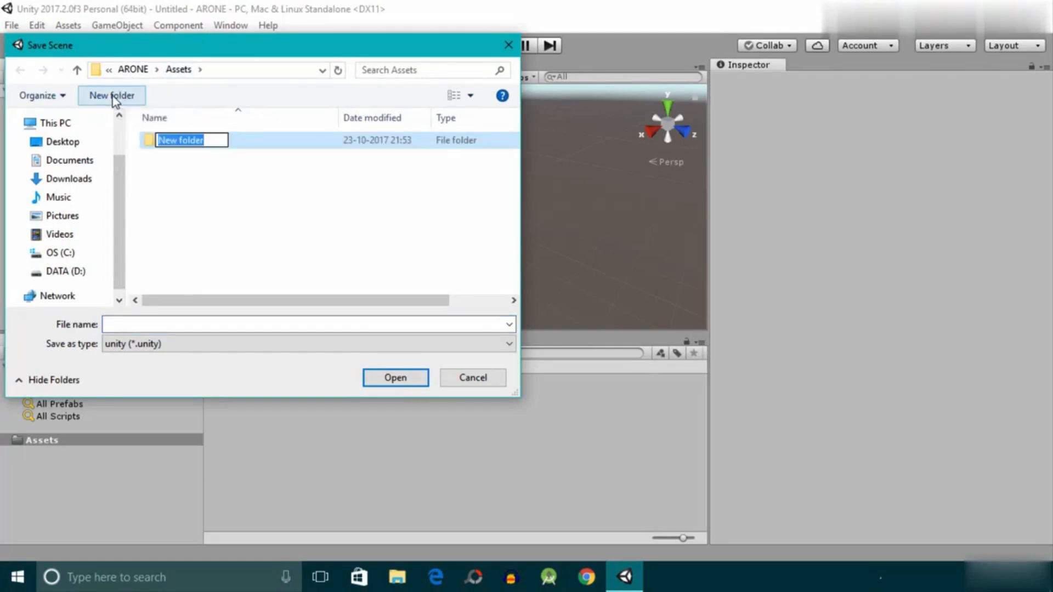
{"action": "type", "text": "D"}
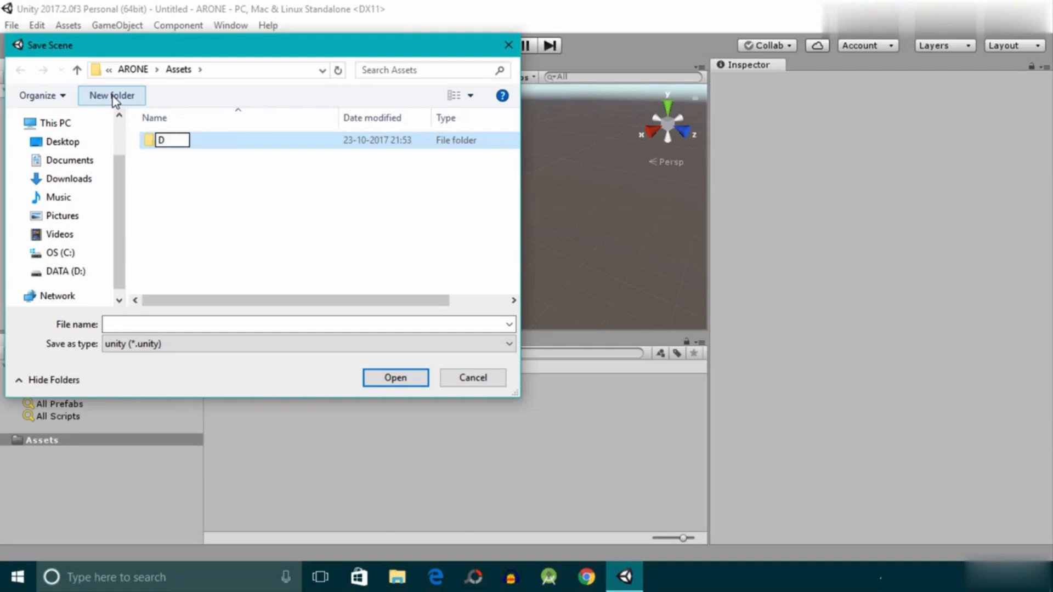
{"action": "type", "text": "ataFiles"}
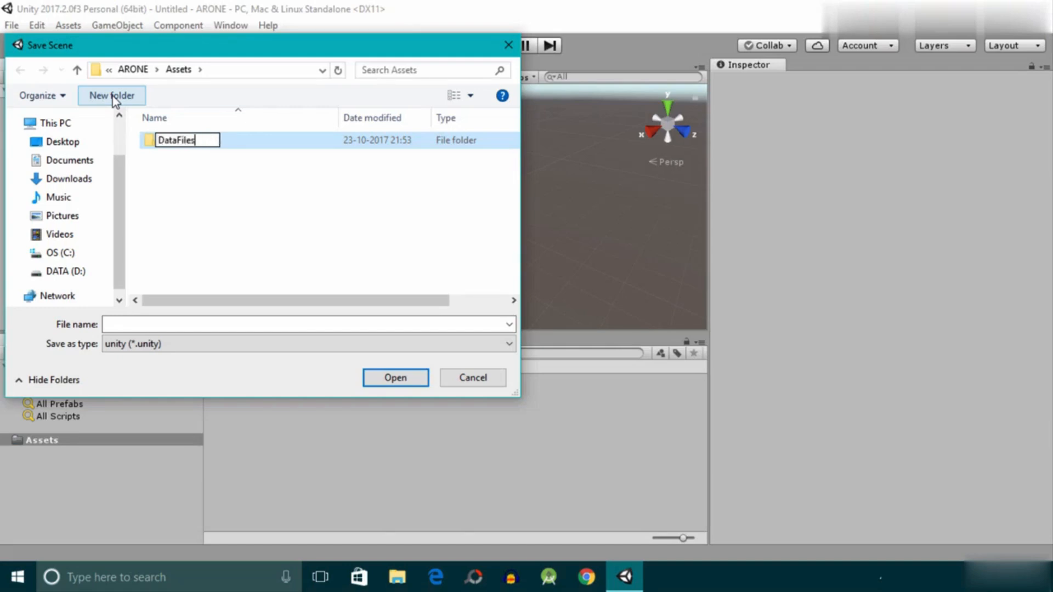
{"action": "key", "text": "Return"}
{"action": "key", "text": "Return"}
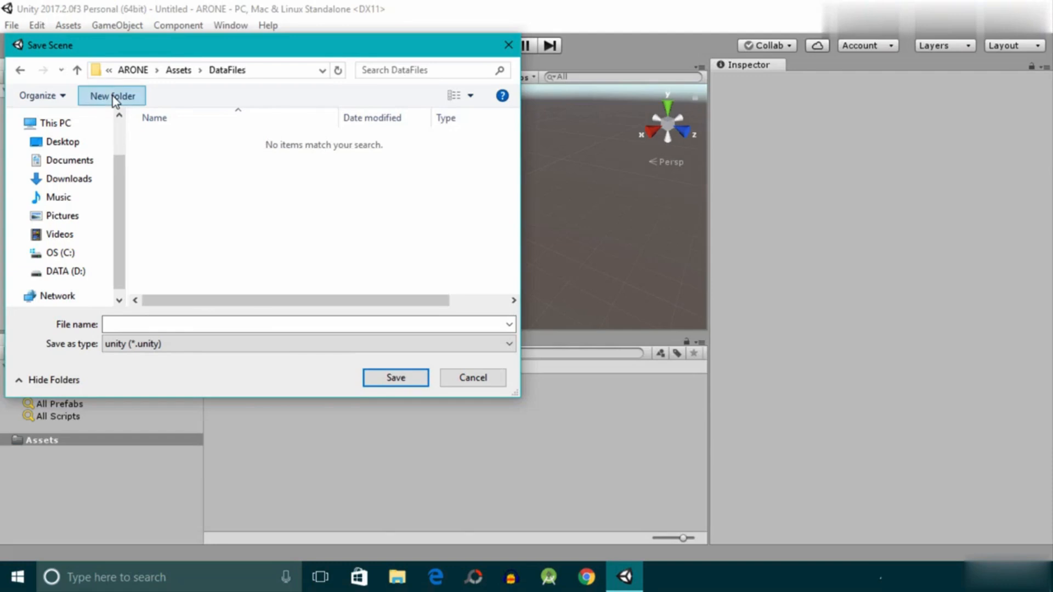
- Create a Scenes subfolder inside DataFiles and open it as the save location
{"action": "left_click", "coordinate": [114, 95]}
{"action": "type", "text": "Scenes"}
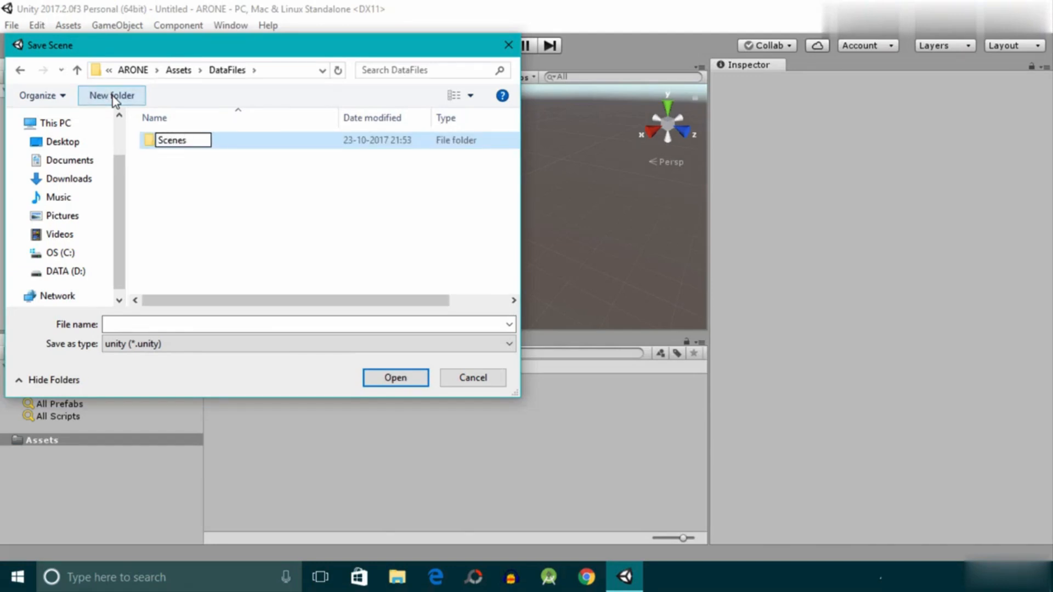
{"action": "key", "text": "Return"}
{"action": "key", "text": "Return"}
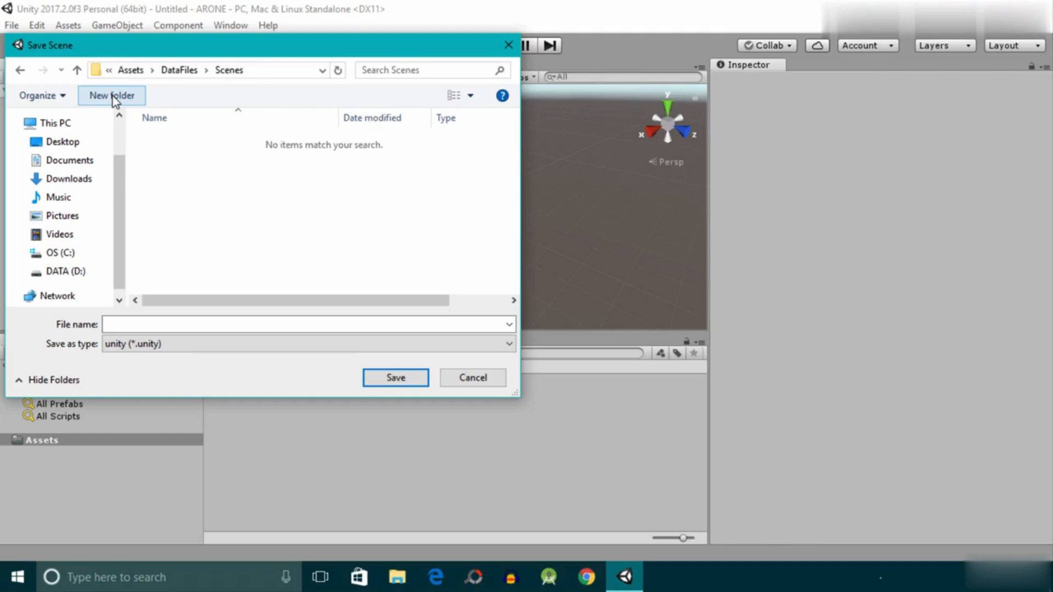
- Save the scene as ARONEScene in the Scenes folder and open DataFiles/Scenes in the project assets
{"action": "left_click", "coordinate": [199, 325]}
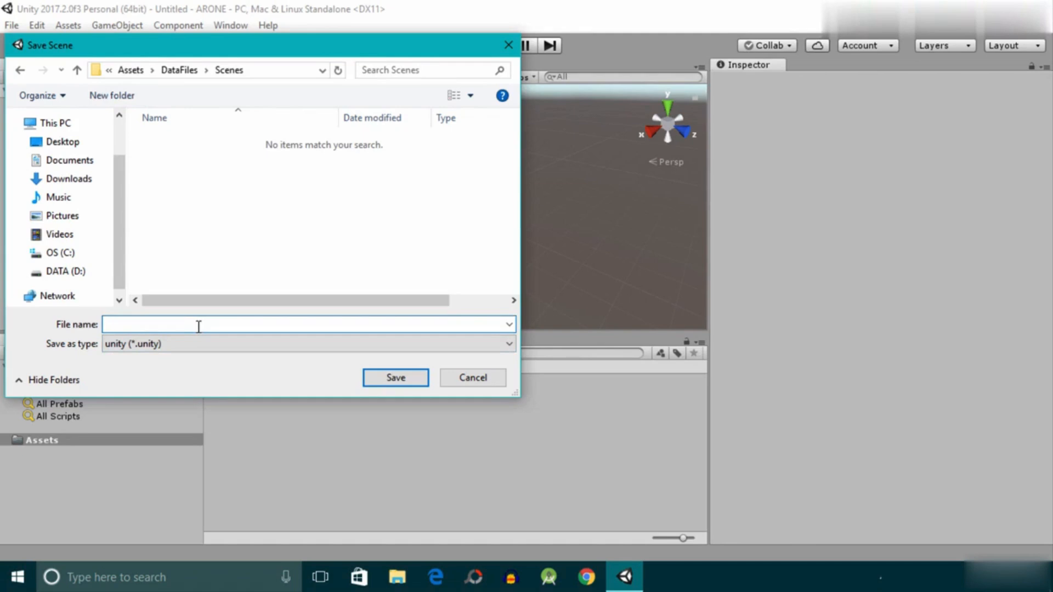
{"action": "type", "text": "ARONEScene"}
{"action": "left_click", "coordinate": [410, 385]}
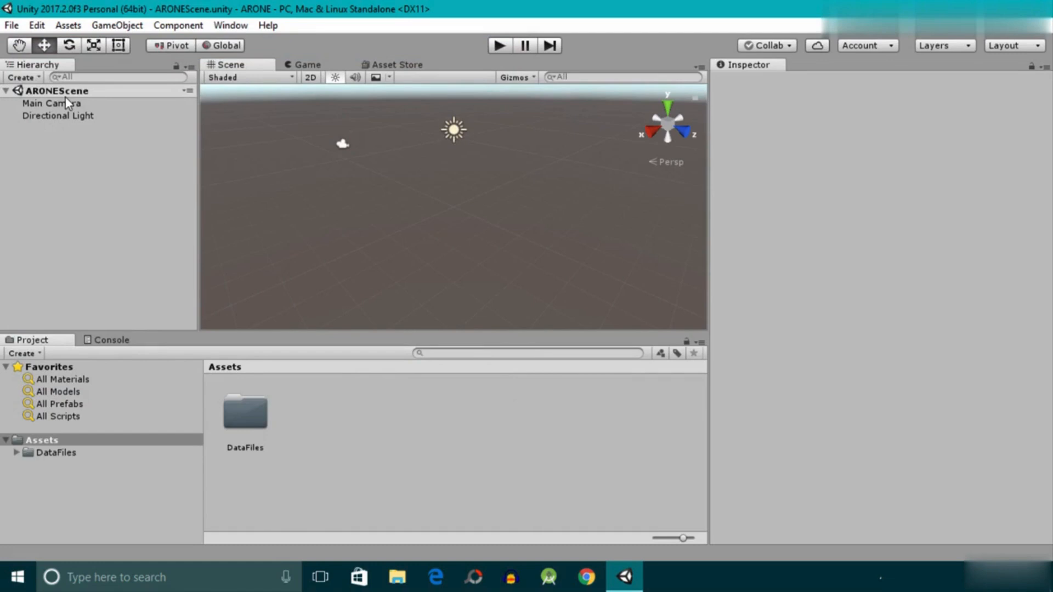
{"action": "double_click", "coordinate": [266, 425]}
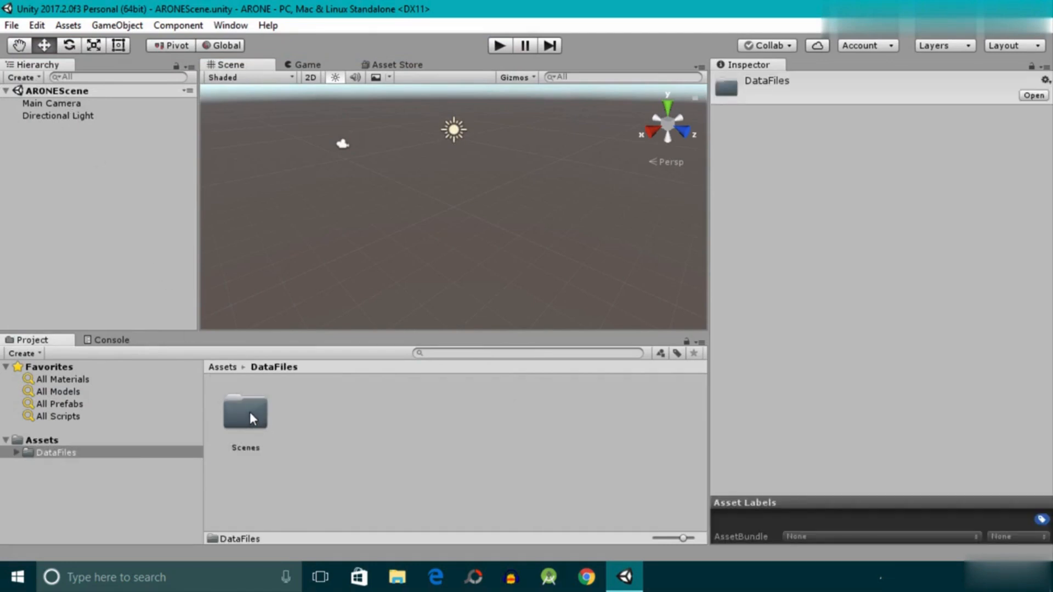
{"action": "double_click", "coordinate": [249, 412]}
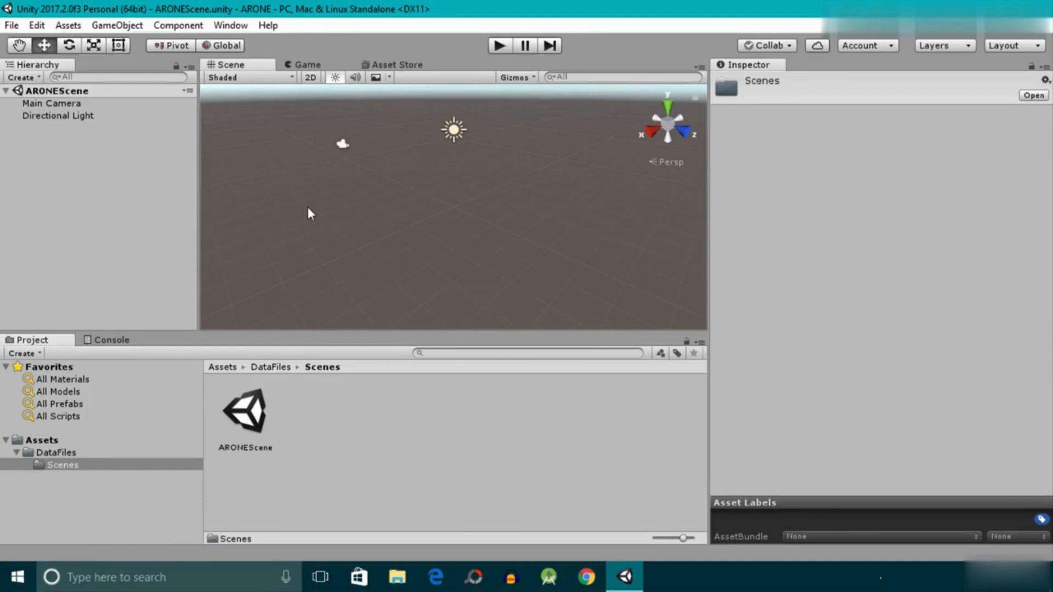
- Switch the project's build platform to Android in the Build Settings
{"action": "left_click", "coordinate": [8, 25]}
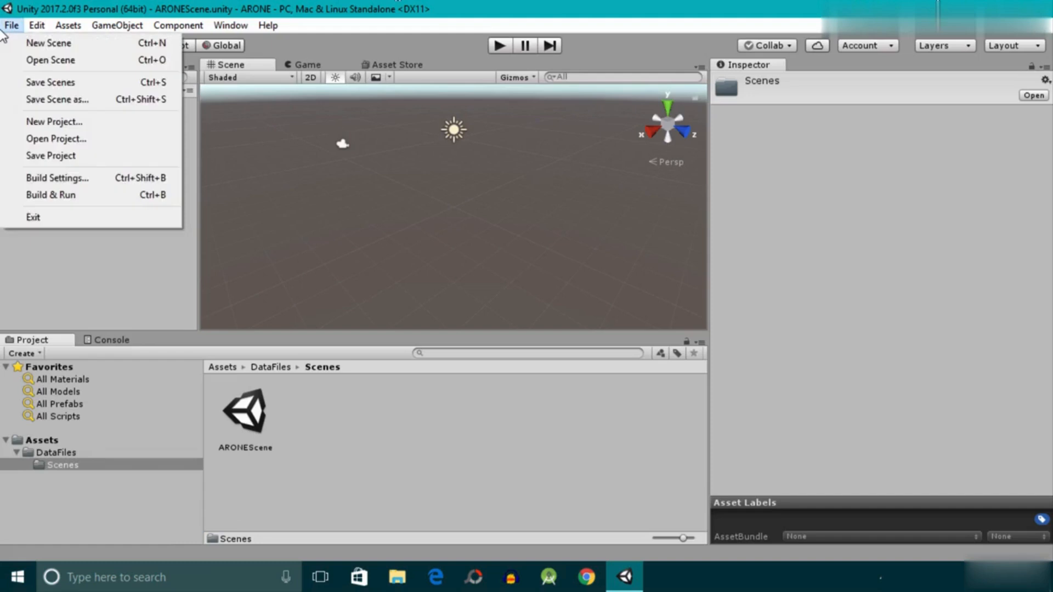
{"action": "left_click", "coordinate": [88, 184]}
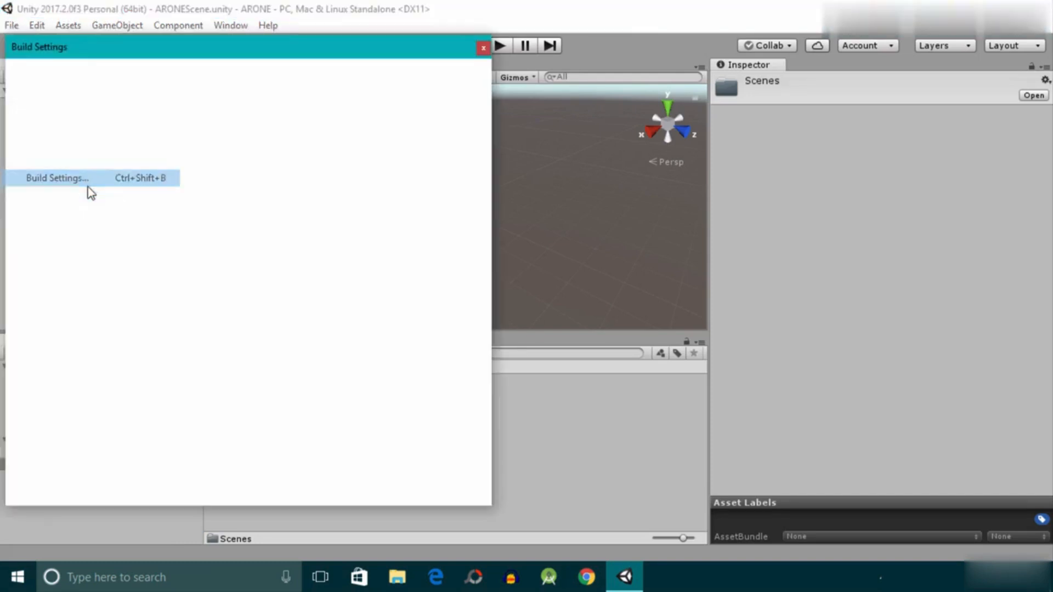
{"action": "left_click_drag", "start_coordinate": [172, 48], "coordinate": [338, 15]}
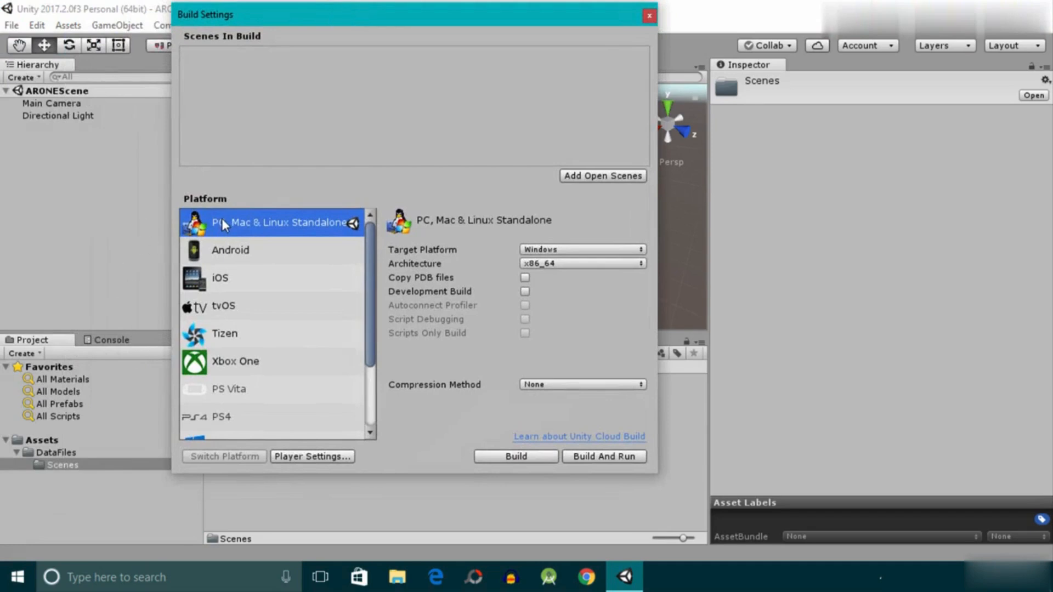
{"action": "left_click", "coordinate": [242, 252]}
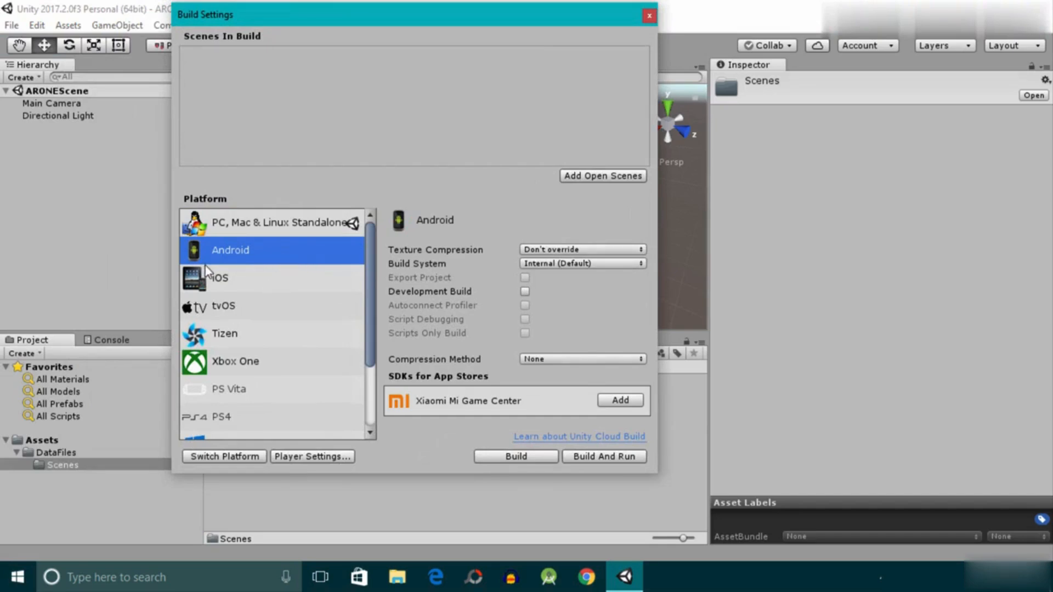
{"action": "left_click", "coordinate": [235, 457]}
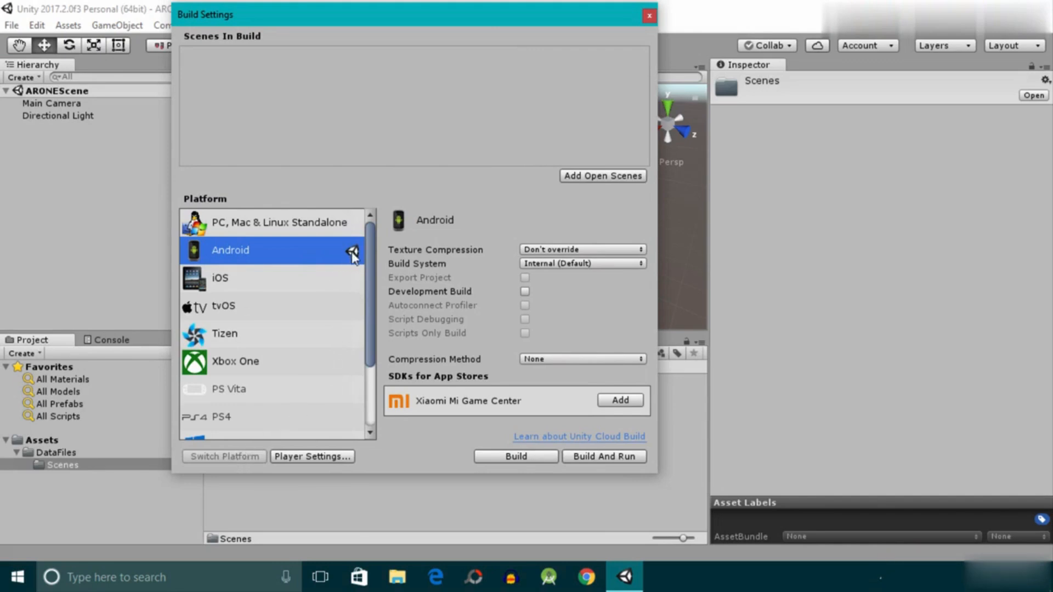
- Enable Vuforia Augmented Reality in the XR section of the Android player settings and close the Build Settings
{"action": "left_click", "coordinate": [327, 459]}
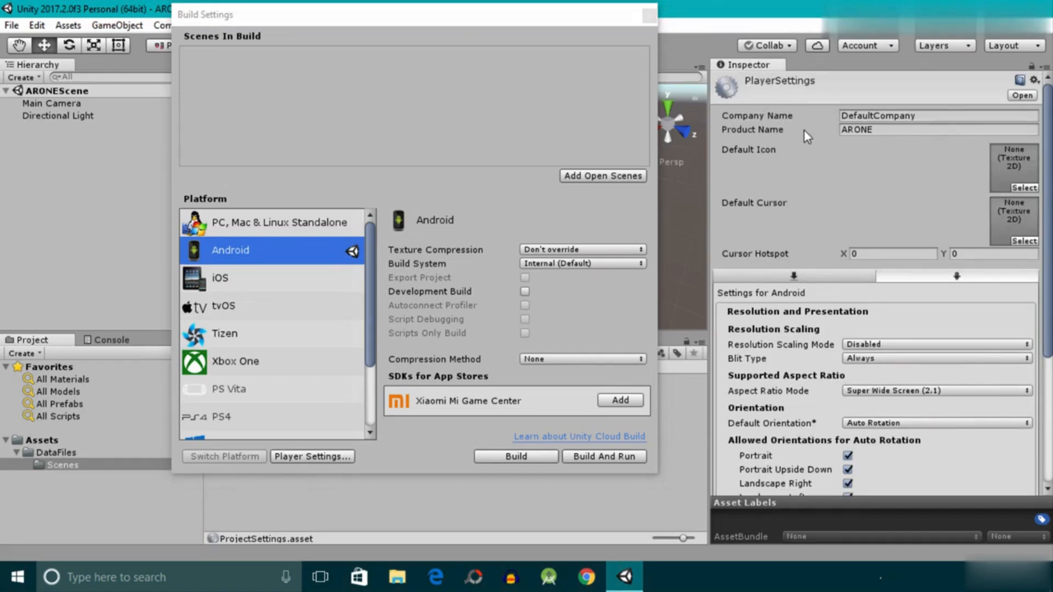
{"action": "scroll", "coordinate": [804, 129], "scroll_direction": "down", "scroll_amount": 4}
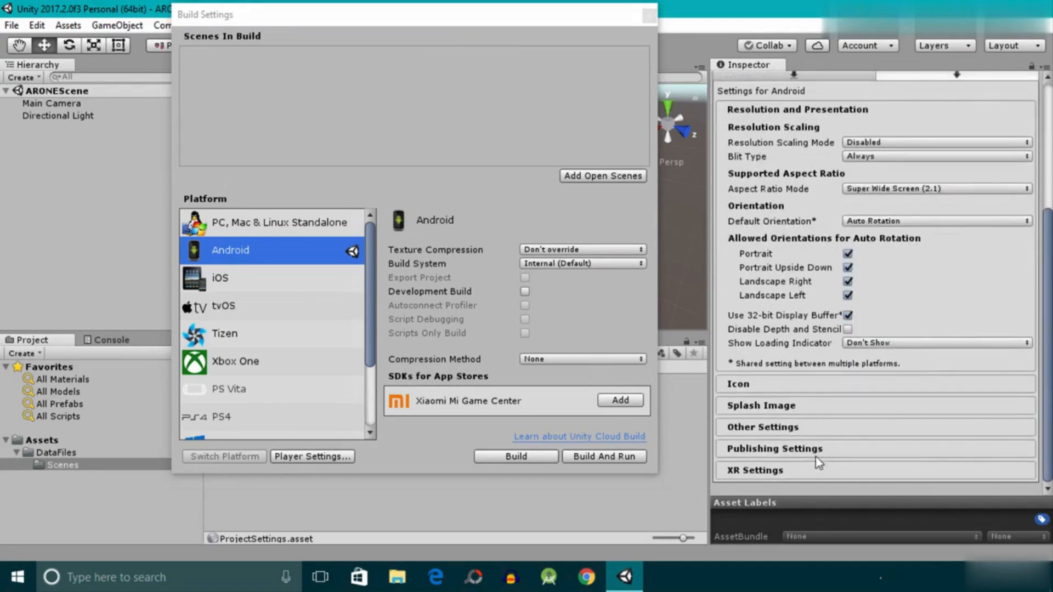
{"action": "left_click", "coordinate": [765, 475]}
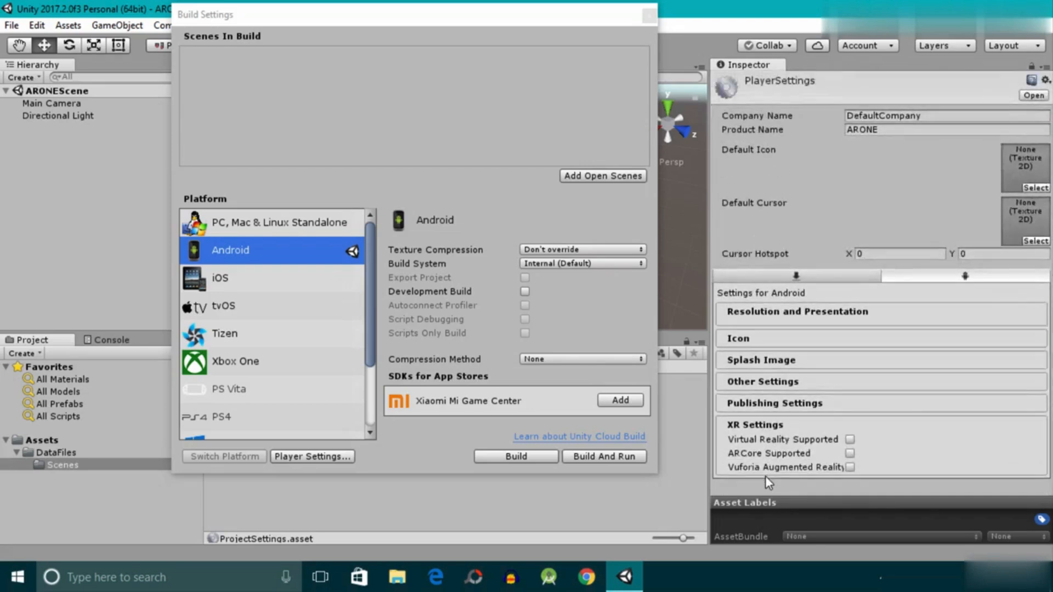
{"action": "left_click", "coordinate": [851, 463]}
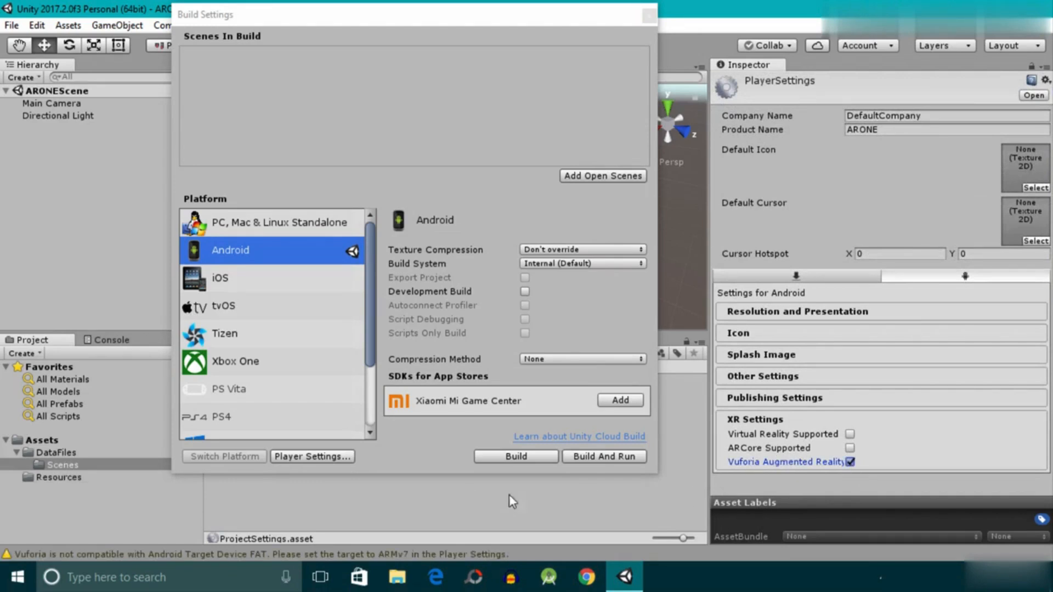
{"action": "left_click", "coordinate": [649, 18]}
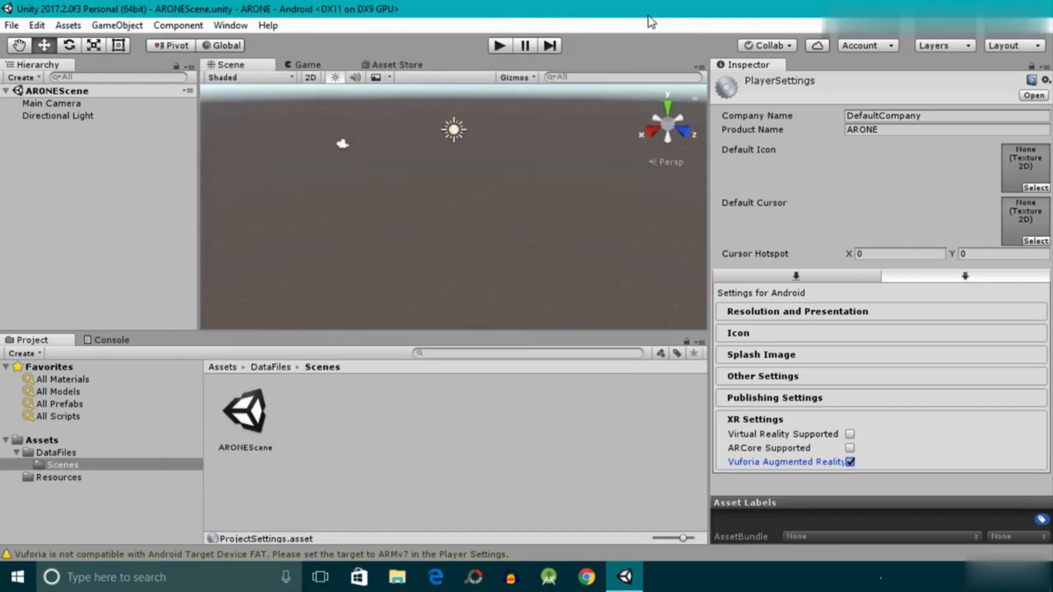
- Replace the Main Camera with a Vuforia AR Camera, importing the required Vuforia assets, and show the top-level Assets folder
{"action": "left_click", "coordinate": [56, 103]}
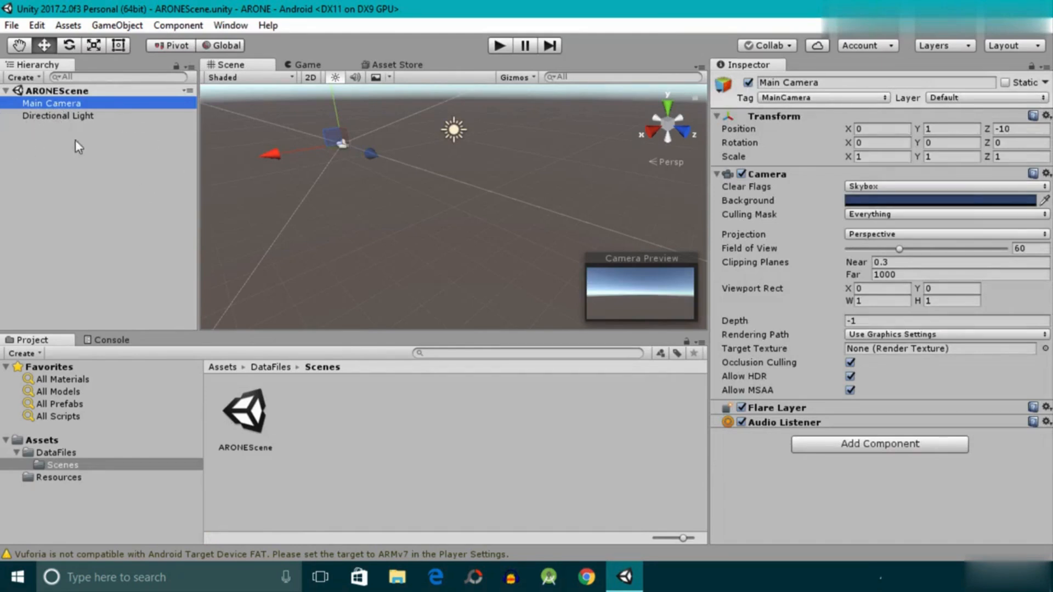
{"action": "key", "text": "Delete"}
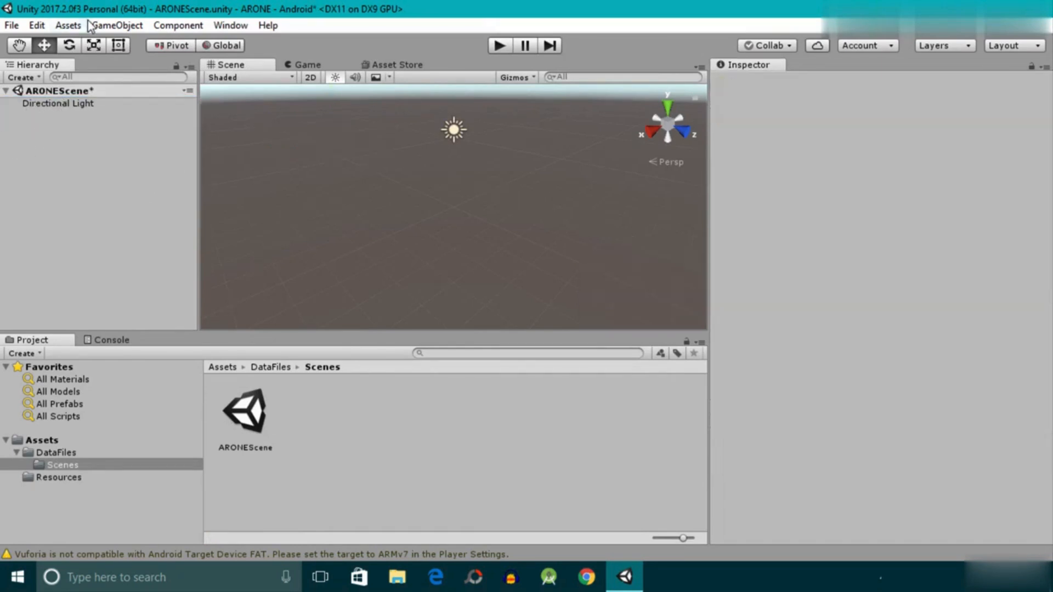
{"action": "left_click", "coordinate": [116, 26]}
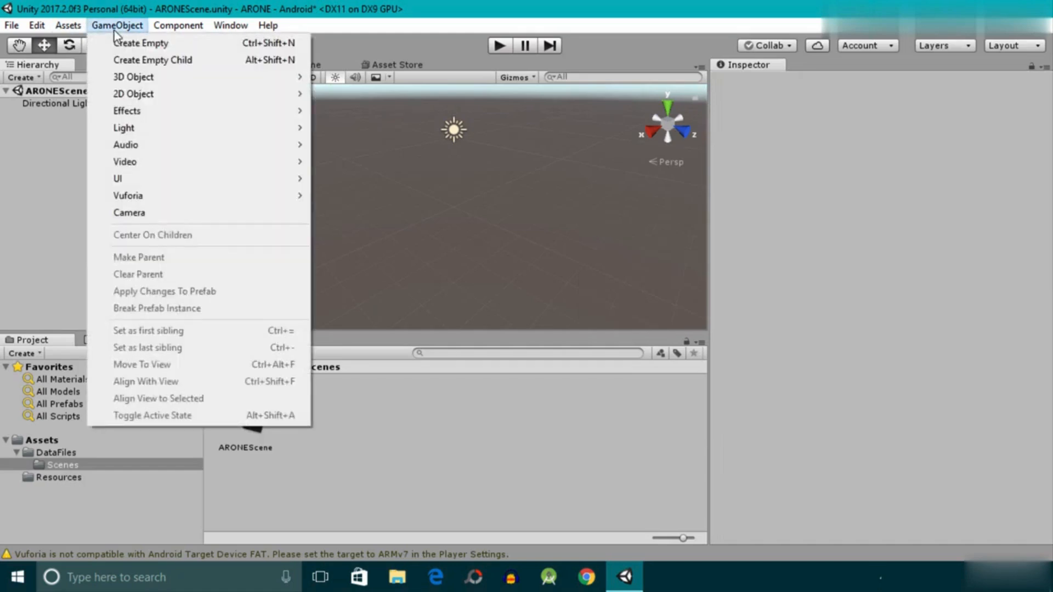
{"action": "mouse_move", "coordinate": [134, 198]}
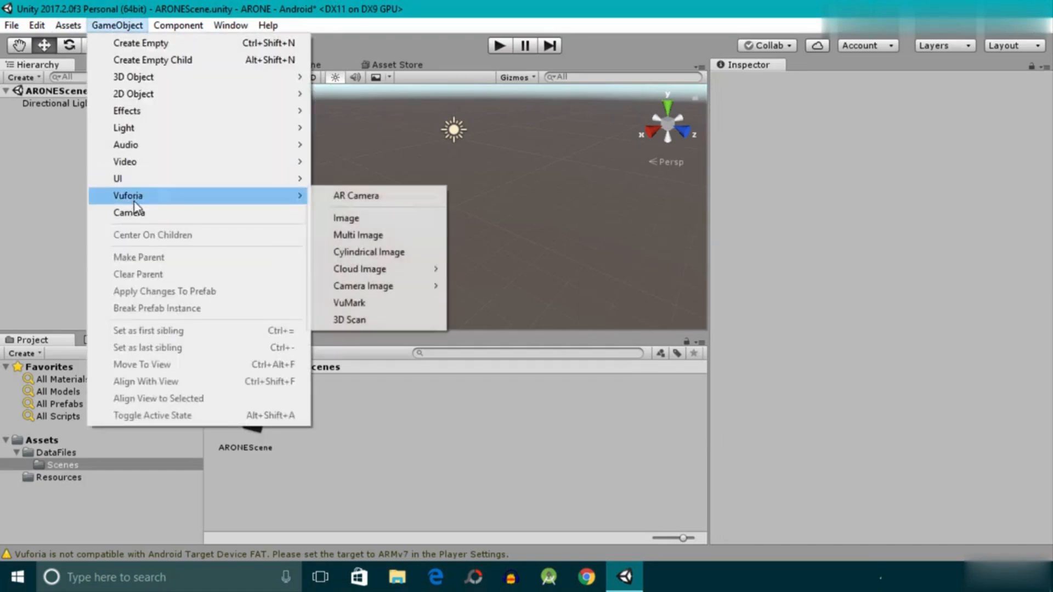
{"action": "left_click", "coordinate": [363, 197]}
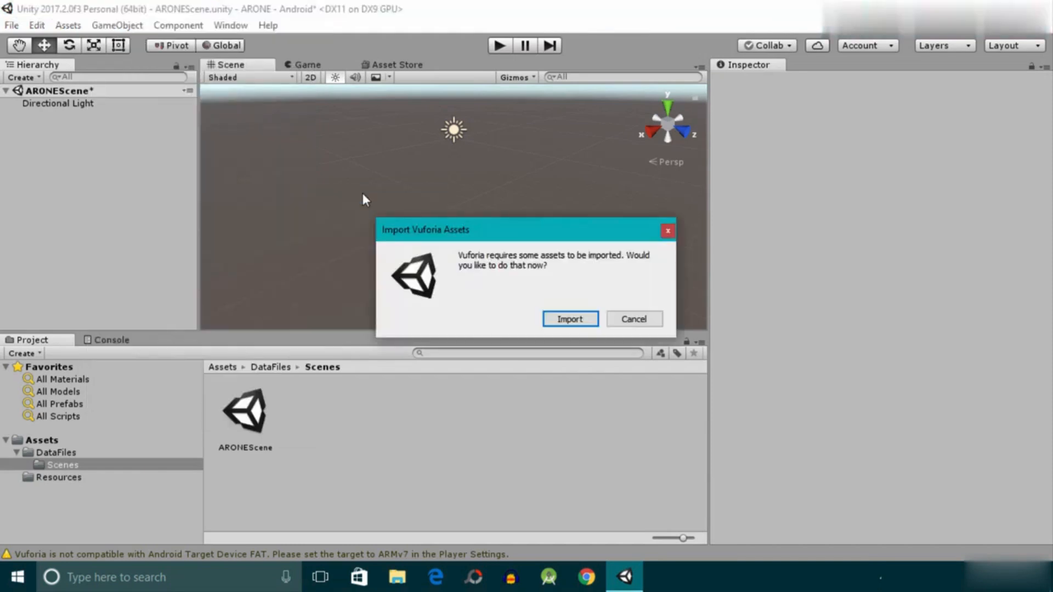
{"action": "left_click_drag", "start_coordinate": [502, 240], "coordinate": [430, 132]}
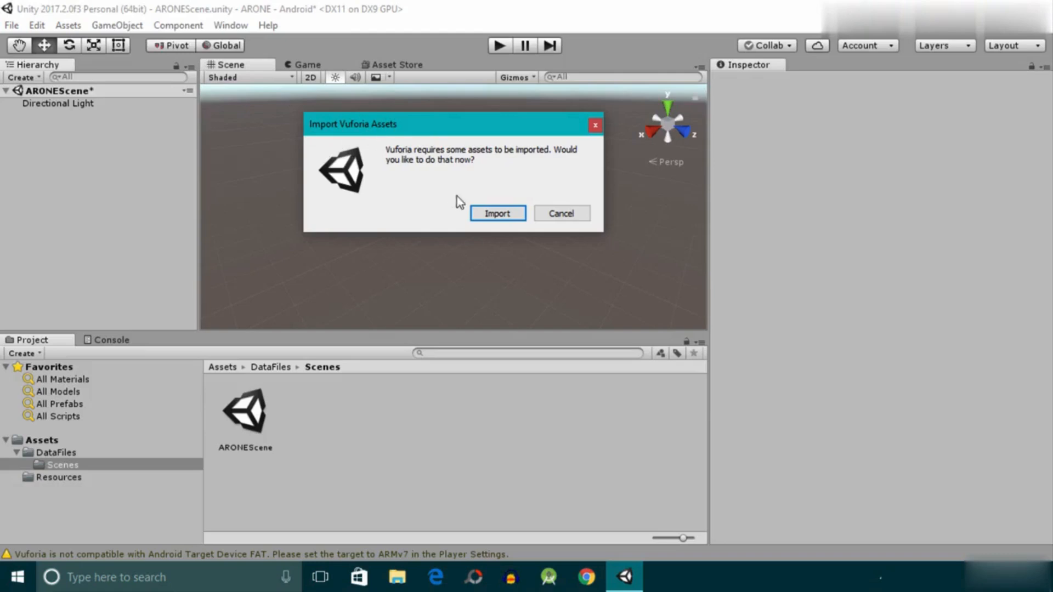
{"action": "left_click", "coordinate": [497, 215]}
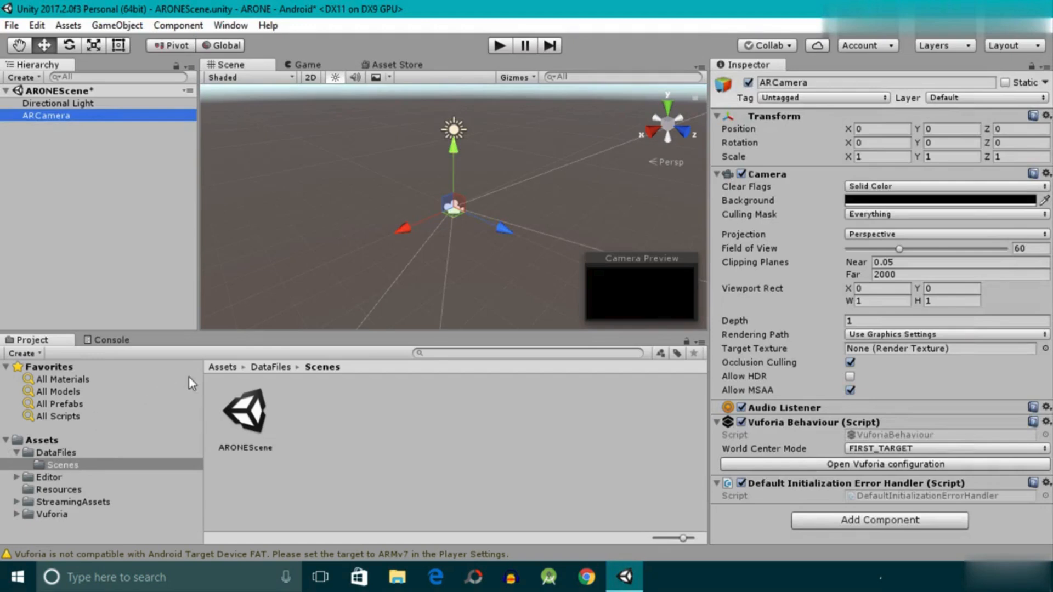
{"action": "left_click", "coordinate": [232, 366]}
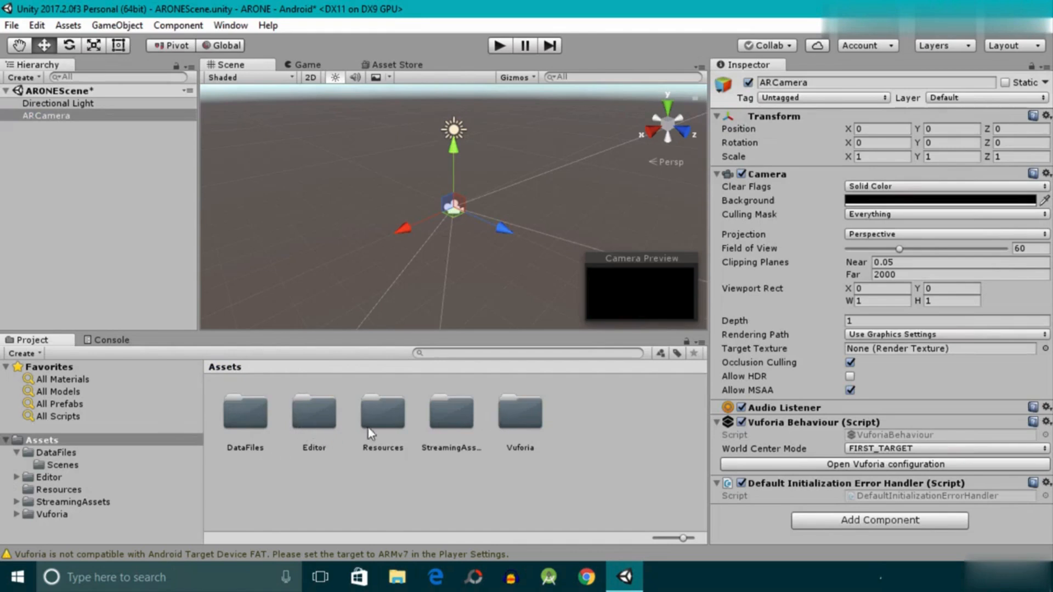
- Look over the imported StreamingAssets and Vuforia folders and select the ARCamera object in the scene
{"action": "left_click", "coordinate": [451, 416]}
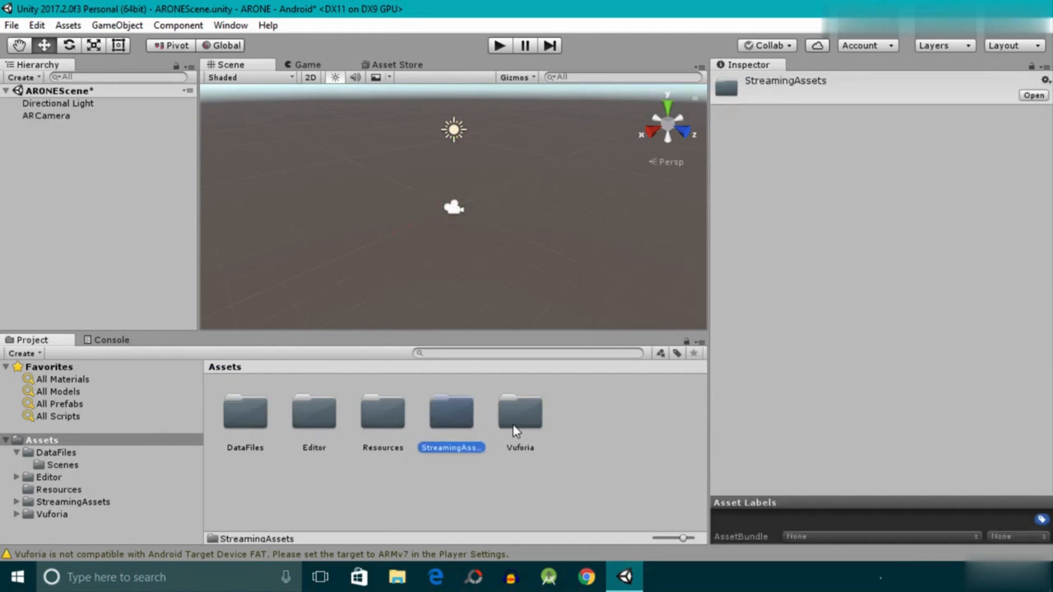
{"action": "left_click", "coordinate": [514, 426]}
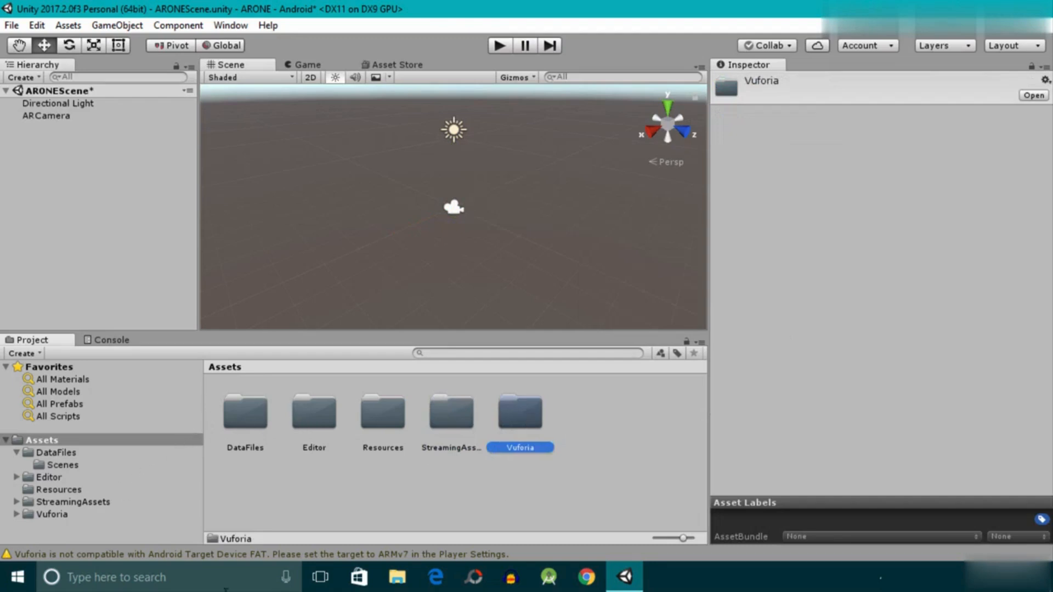
{"action": "left_click", "coordinate": [61, 122]}
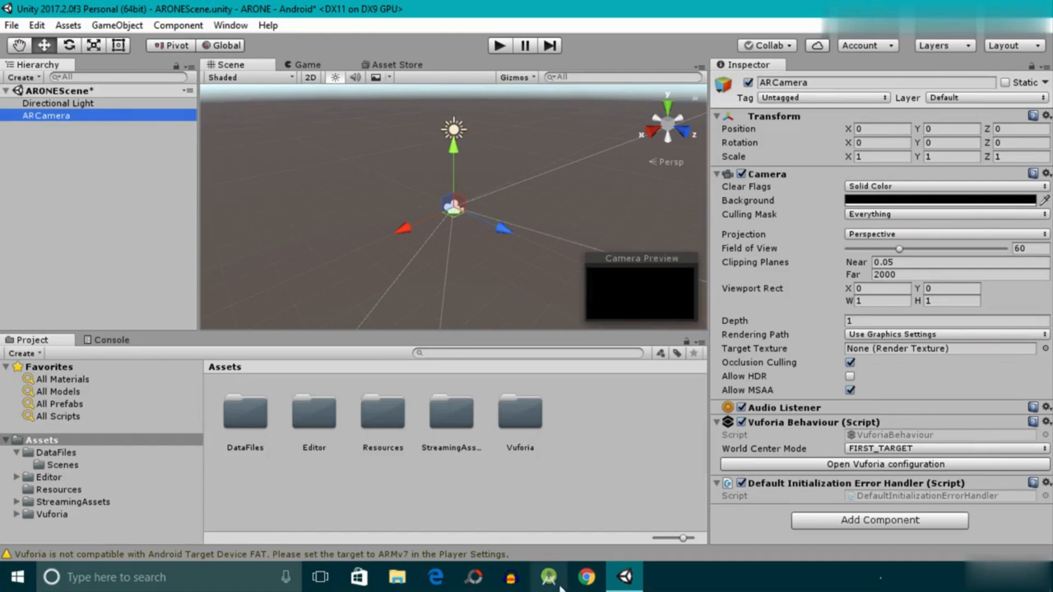
- Switch to Chrome, go to vuforia.com and open the Vuforia developer portal
{"action": "left_click", "coordinate": [580, 582]}
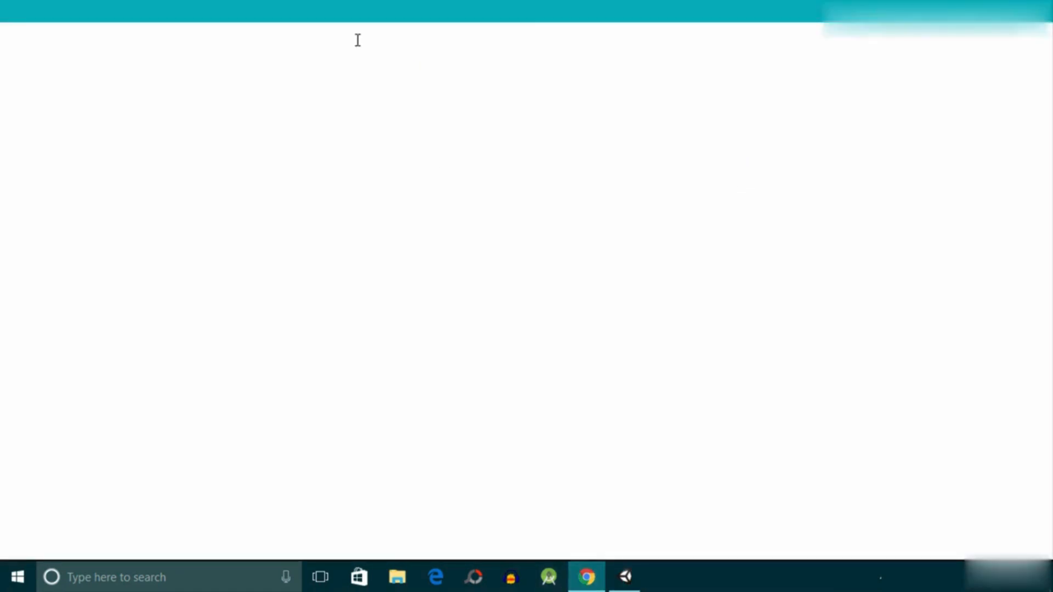
{"action": "left_click", "coordinate": [553, 35]}
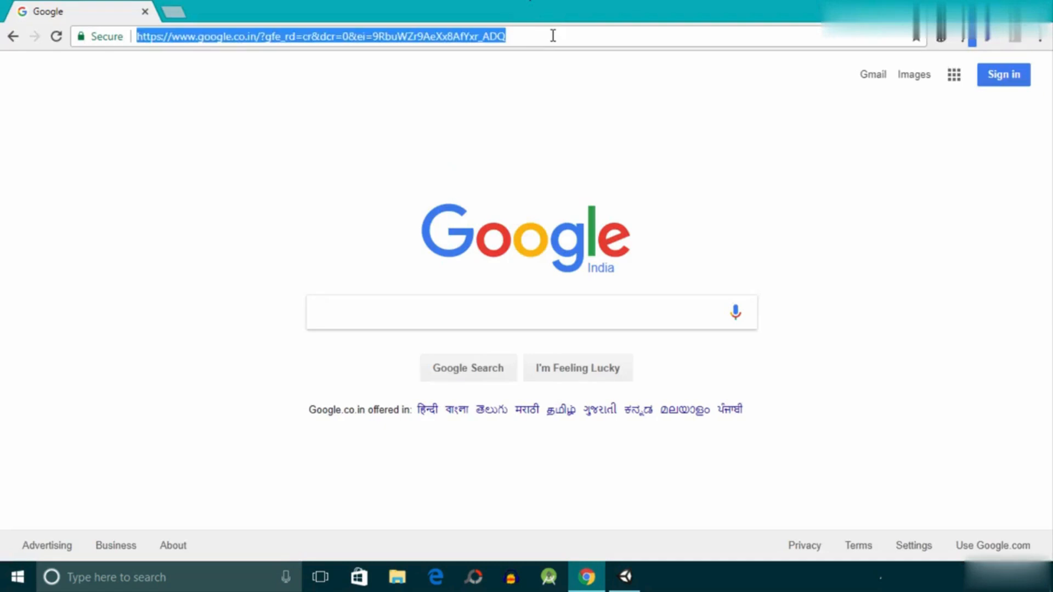
{"action": "type", "text": "vuforia.com"}
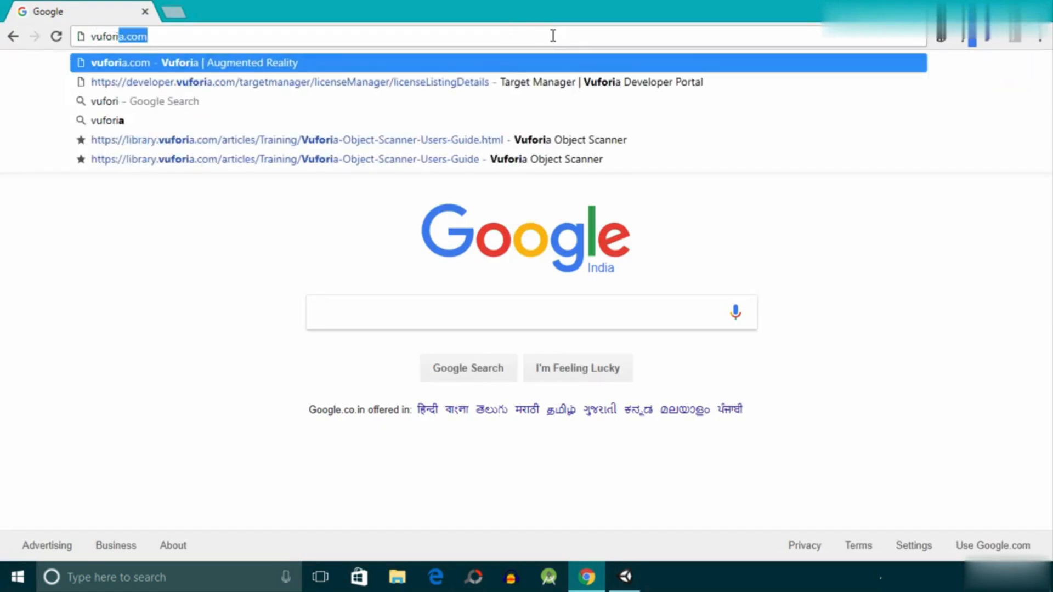
{"action": "key", "text": "Return"}
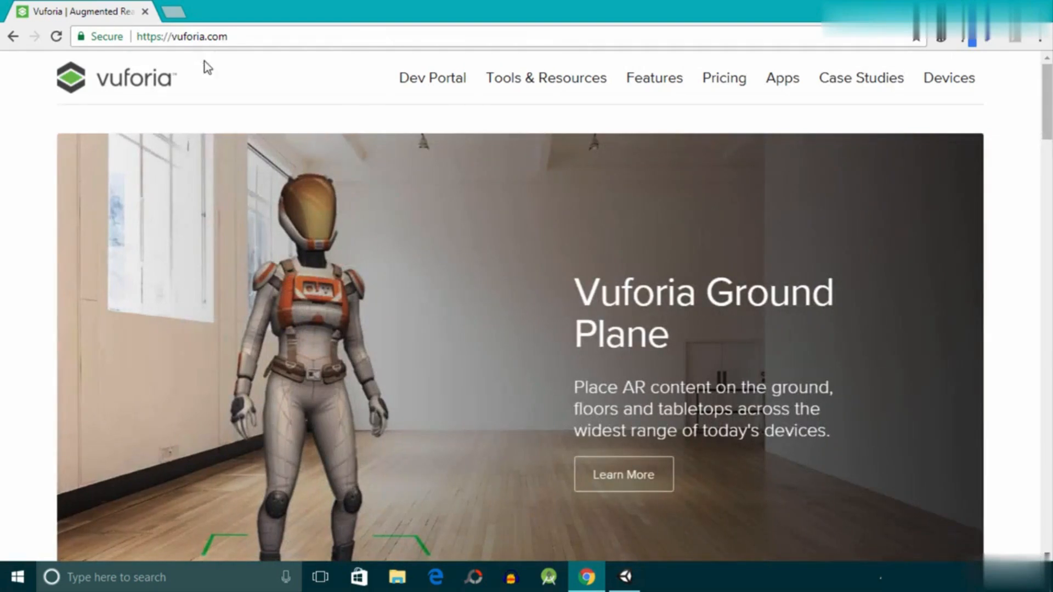
{"action": "left_click", "coordinate": [451, 82]}
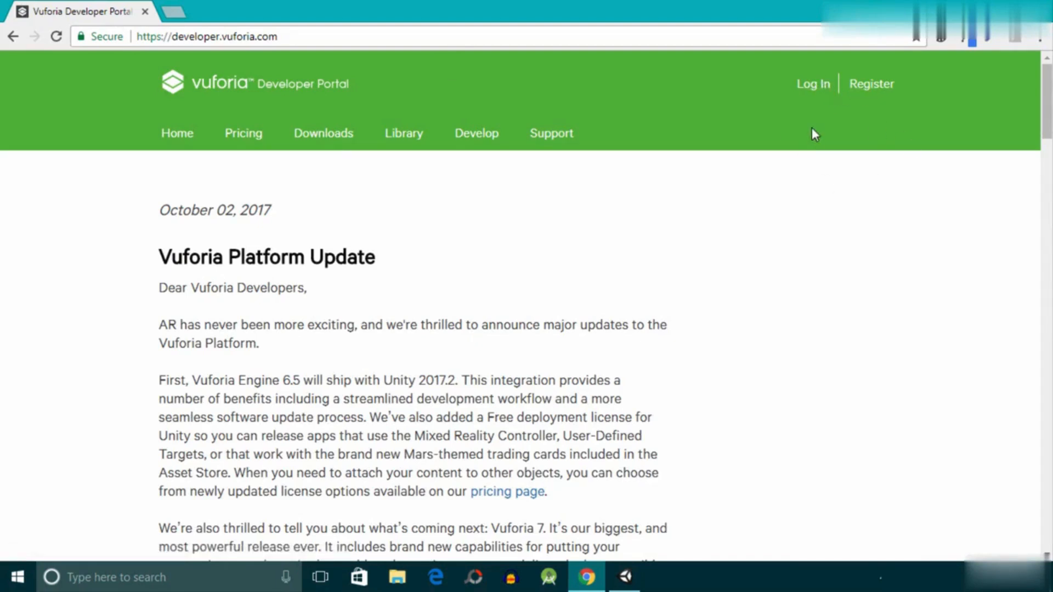
- Open the Vuforia developer account registration page and review the fields its form requires
{"action": "left_click", "coordinate": [881, 88]}
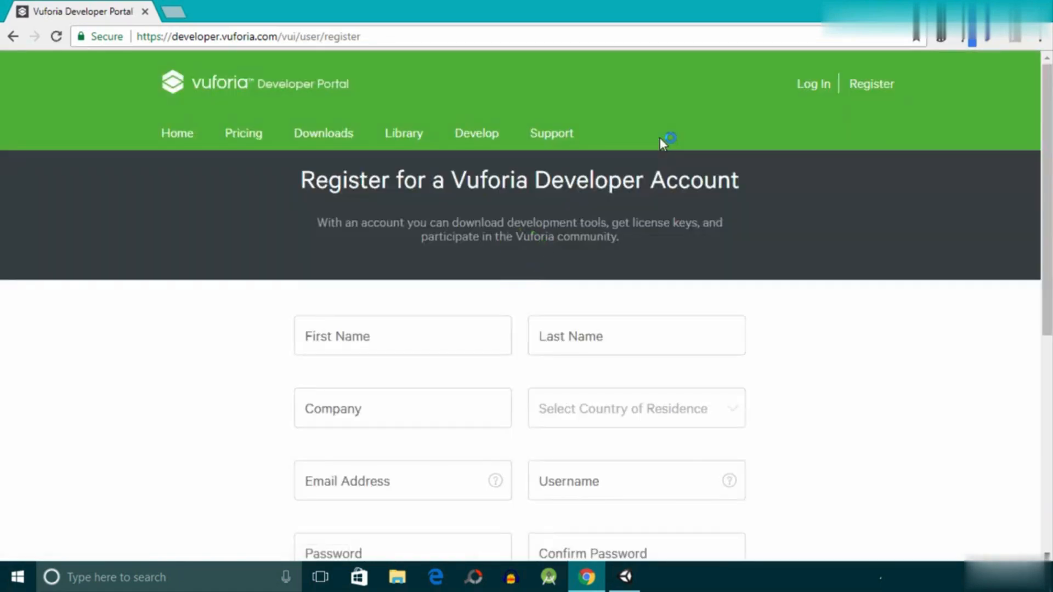
{"action": "scroll", "coordinate": [661, 144], "scroll_direction": "down", "scroll_amount": 1}
{"action": "scroll", "coordinate": [660, 144], "scroll_direction": "down", "scroll_amount": 1}
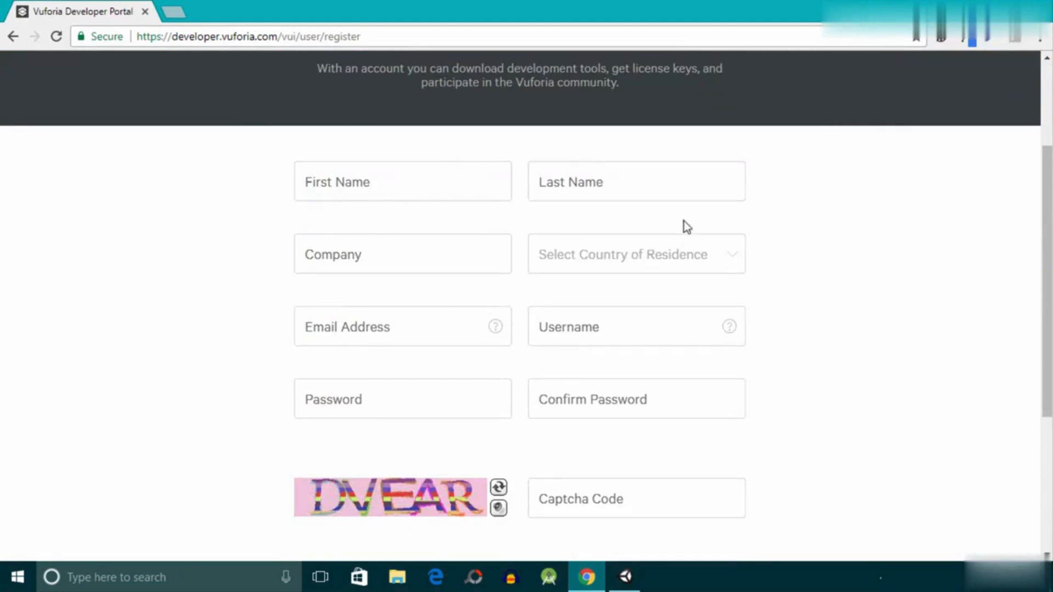
{"action": "scroll", "coordinate": [506, 295], "scroll_direction": "down", "scroll_amount": 3}
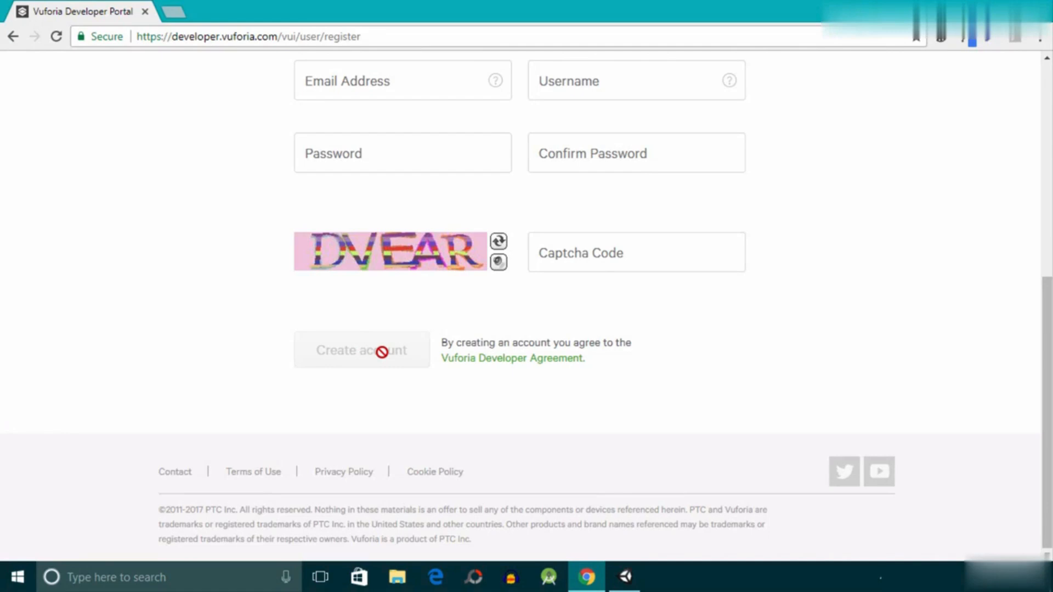
{"action": "scroll", "coordinate": [382, 352], "scroll_direction": "up", "scroll_amount": 7}
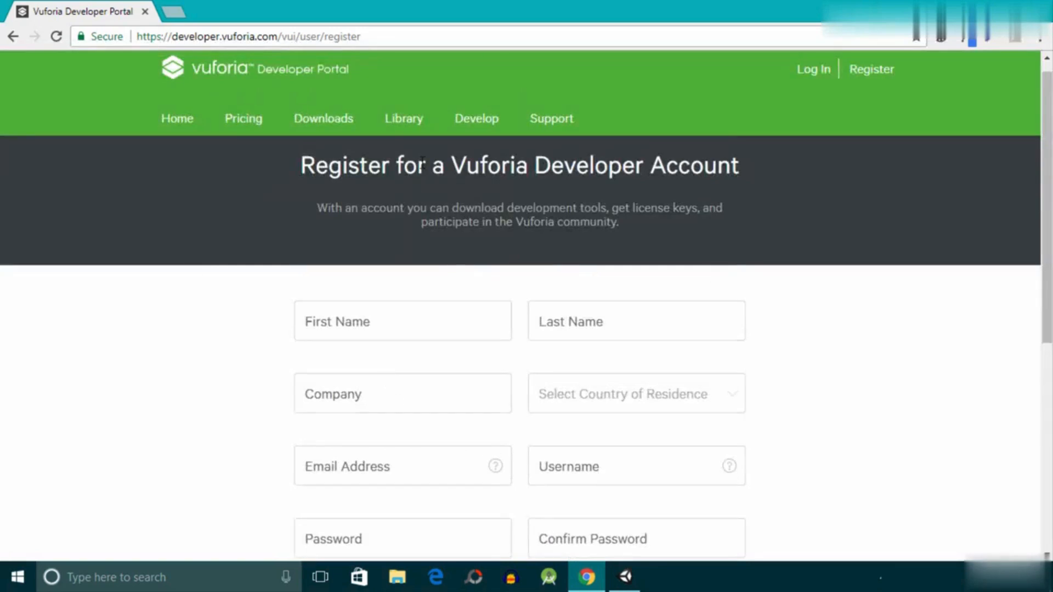
{"action": "scroll", "coordinate": [843, 164], "scroll_direction": "up", "scroll_amount": 1}
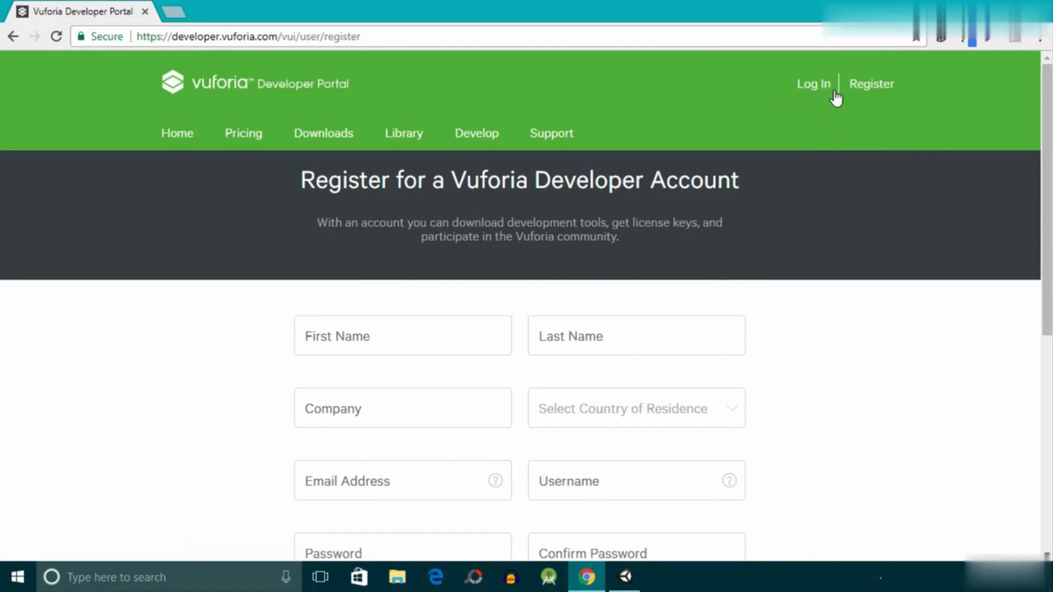
- Log in to the Vuforia developer portal with the account's e-mail address and password
{"action": "left_click", "coordinate": [817, 83]}
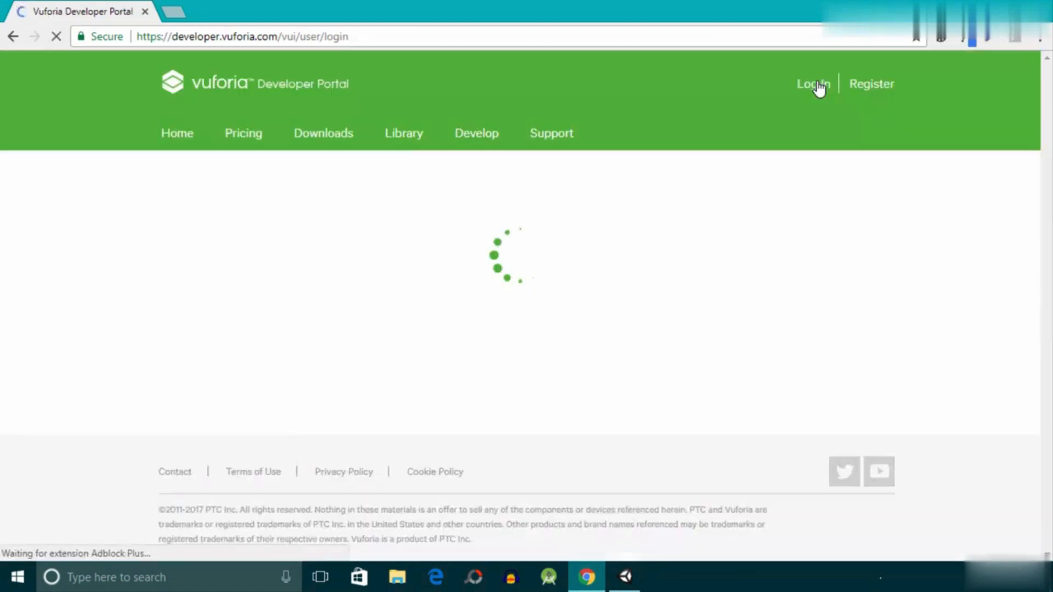
{"action": "scroll", "coordinate": [377, 240], "scroll_direction": "down", "scroll_amount": 2}
{"action": "left_click", "coordinate": [366, 254]}
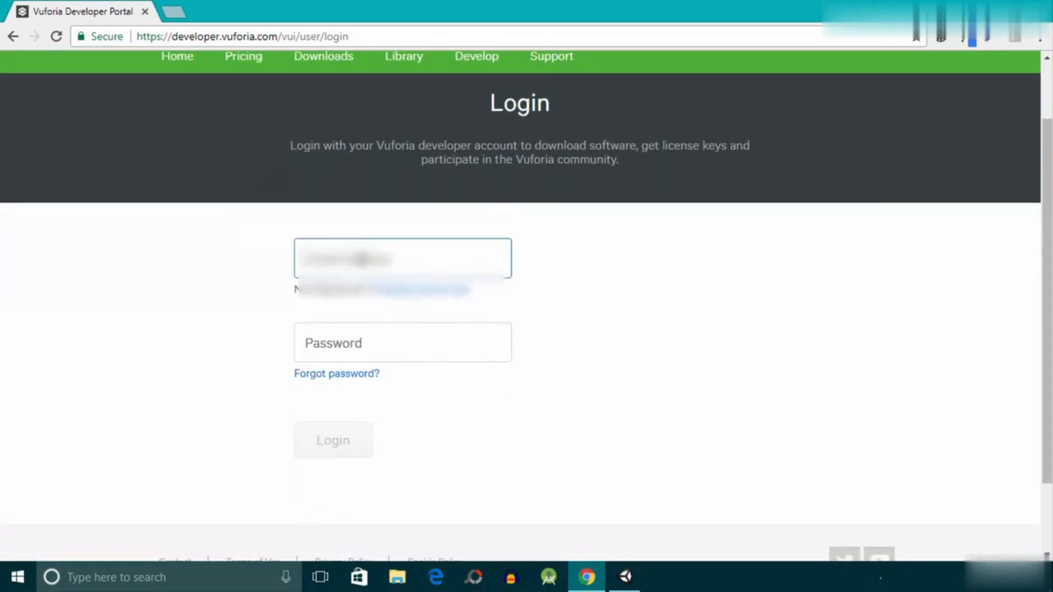
{"action": "type", "text": "she"}
{"action": "key", "text": "Down"}
{"action": "key", "text": "Return"}
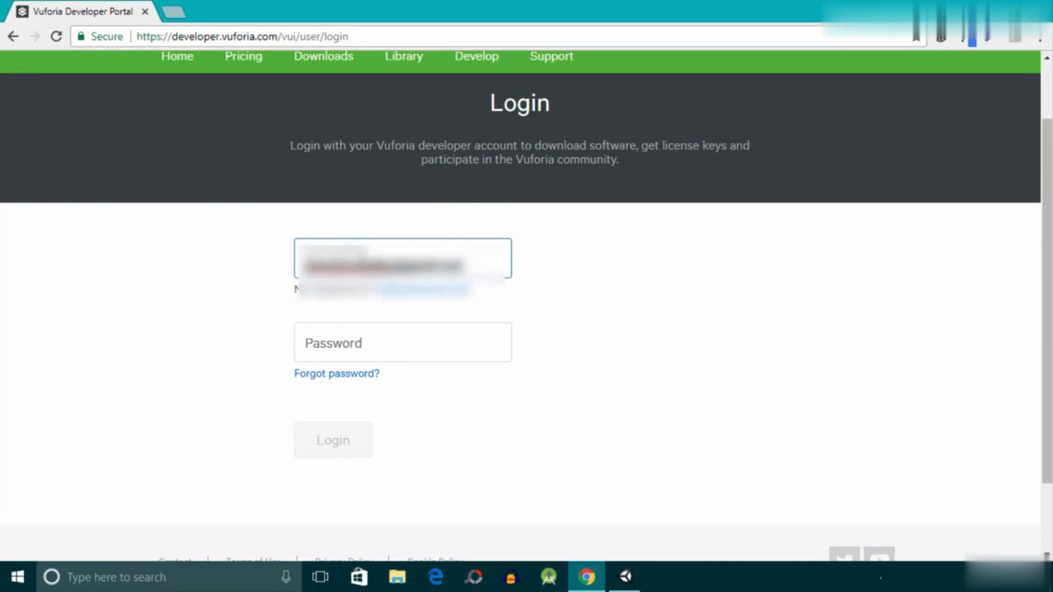
{"action": "key", "text": "Tab"}
{"action": "key", "text": "Tab"}
{"action": "type", "text": "•••••••••••"}
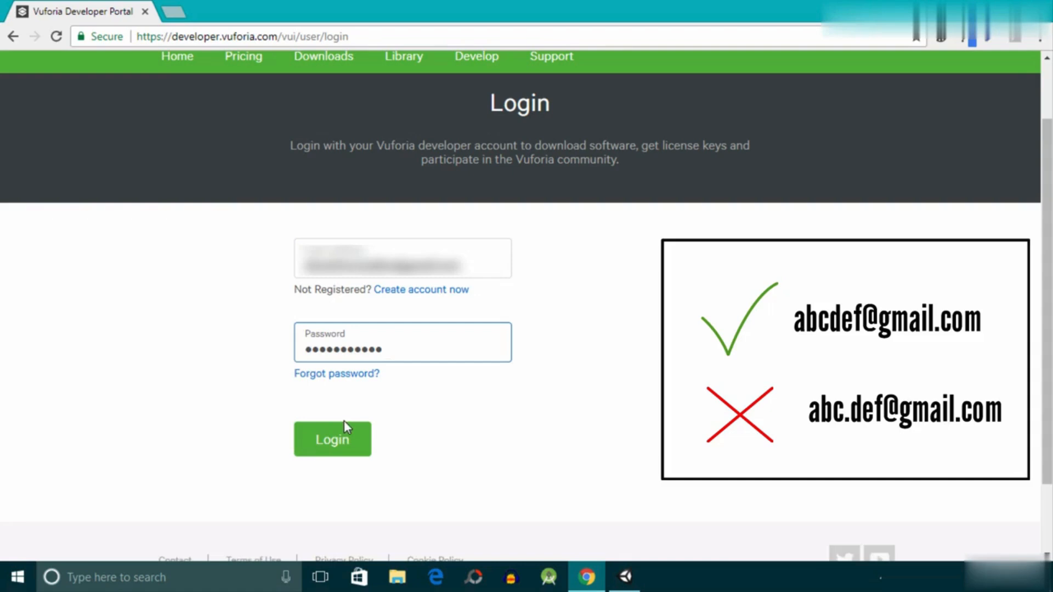
{"action": "left_click", "coordinate": [346, 440]}
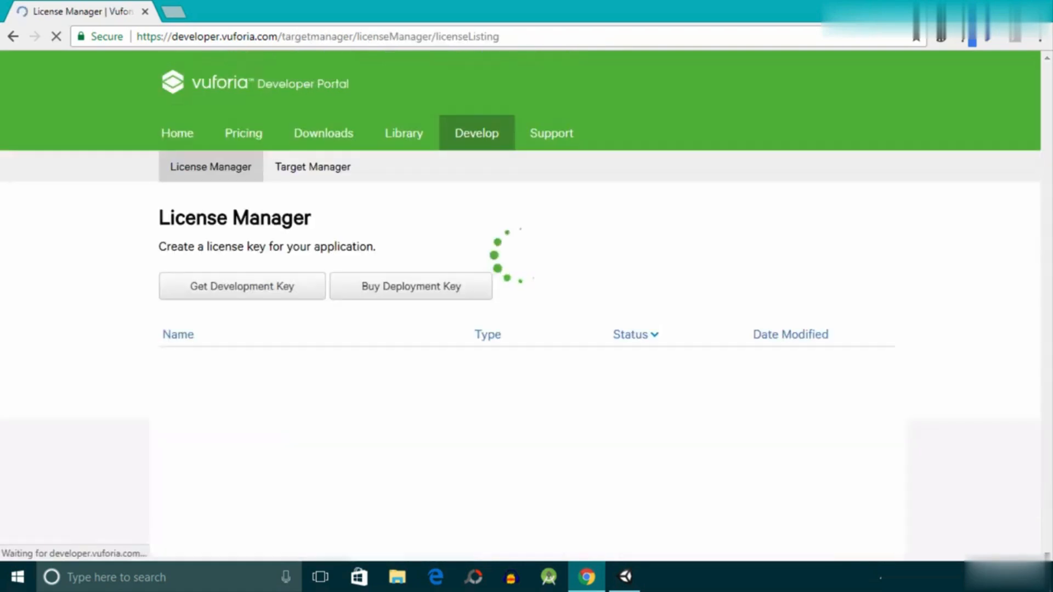
- Start a new free development license key and enter ARONE as the app name
{"action": "left_click", "coordinate": [241, 302]}
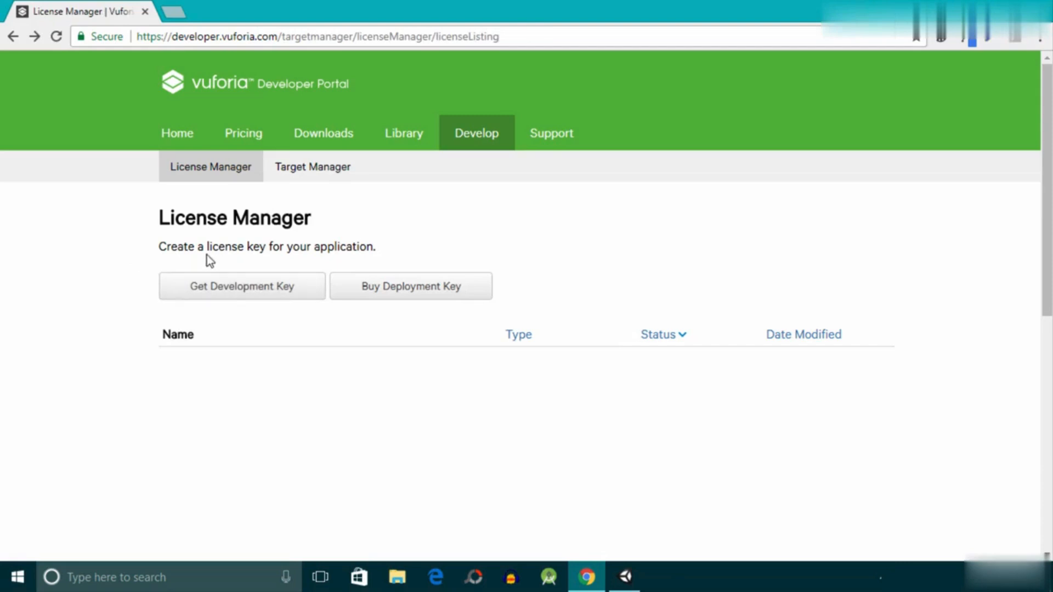
{"action": "left_click", "coordinate": [245, 295]}
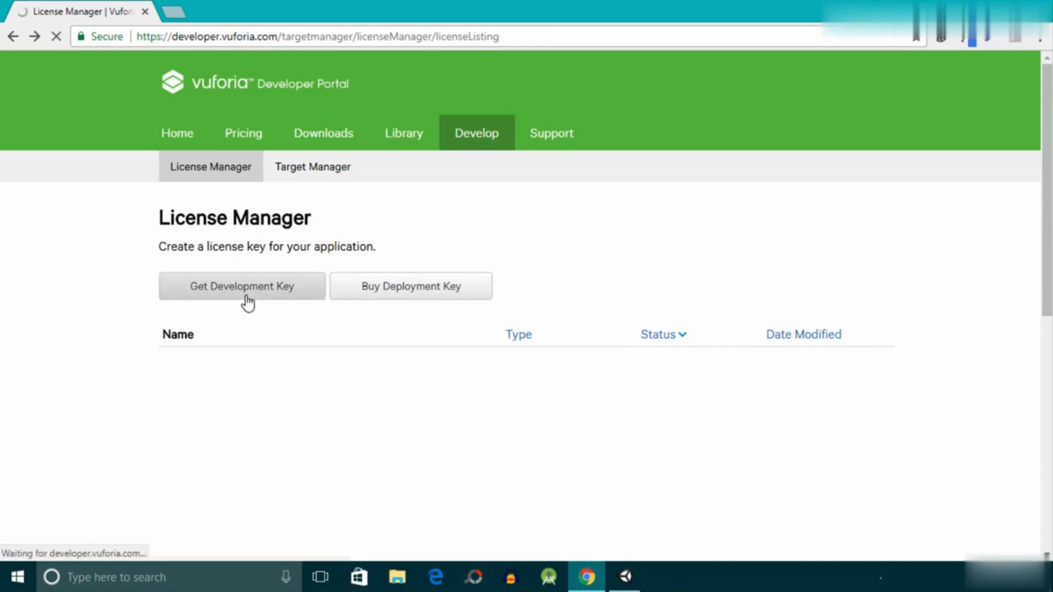
{"action": "type", "text": "ARO"}
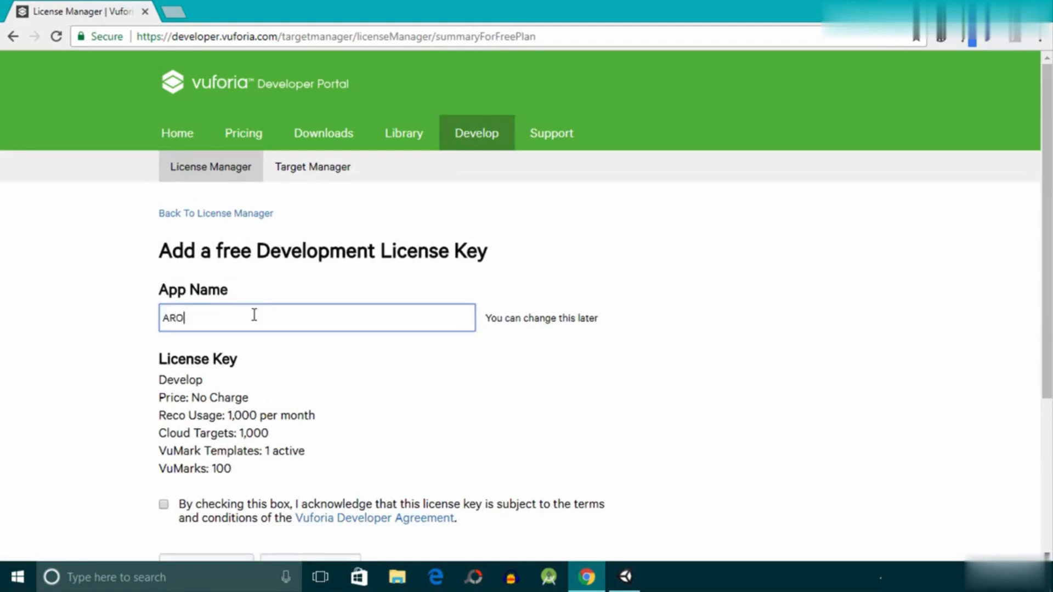
{"action": "type", "text": "NE"}
- Review the price, recognition usage, cloud target and VuMark limits listed for the development license
{"action": "scroll", "coordinate": [174, 328], "scroll_direction": "down", "scroll_amount": 3}
{"action": "left_click", "coordinate": [179, 215]}
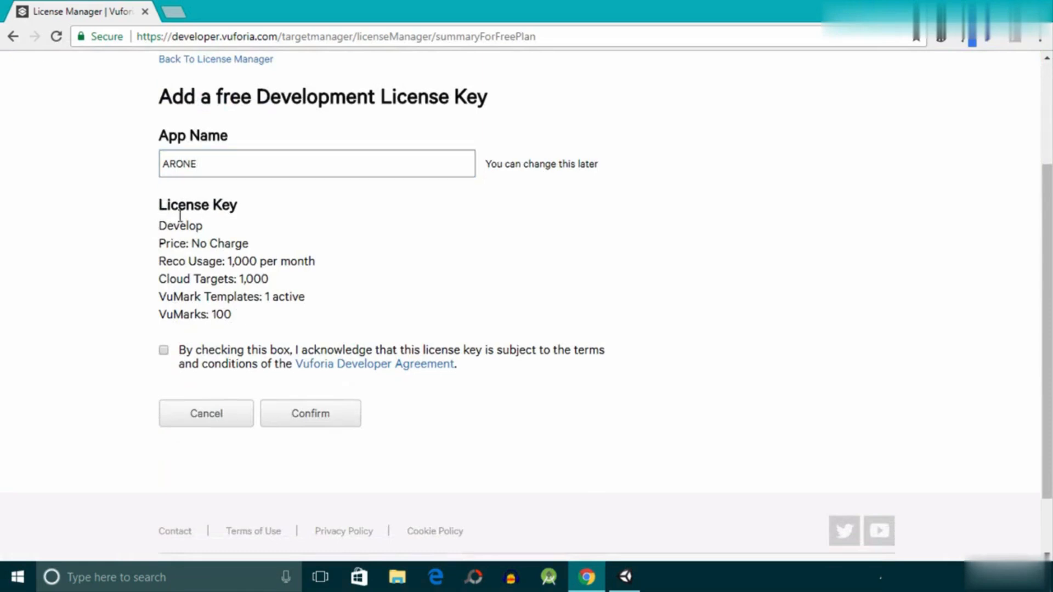
{"action": "left_click_drag", "start_coordinate": [180, 216], "coordinate": [326, 324]}
{"action": "left_click", "coordinate": [190, 243]}
{"action": "left_click_drag", "start_coordinate": [157, 251], "coordinate": [267, 235]}
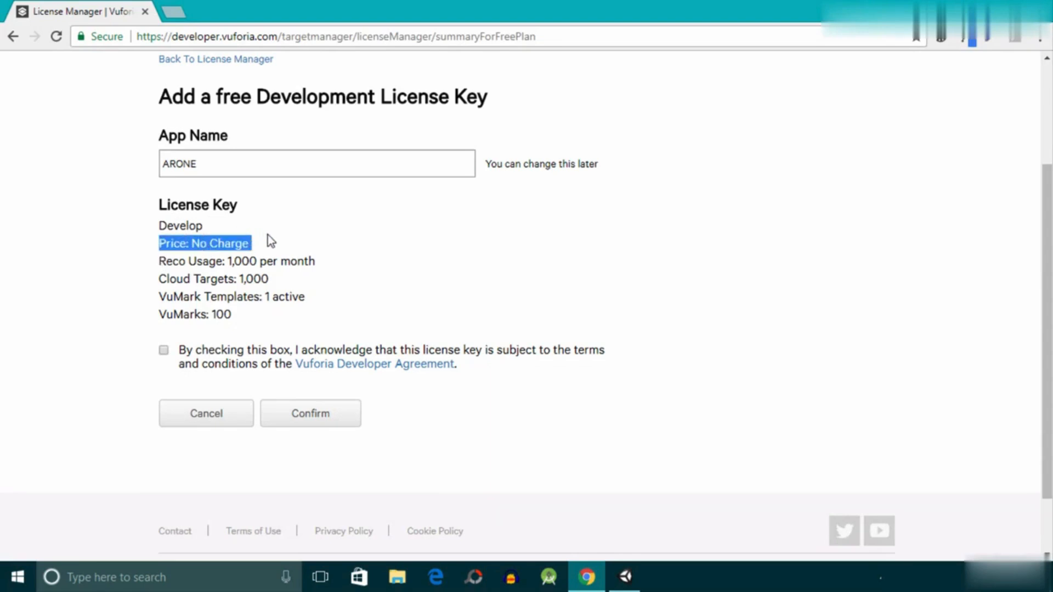
{"action": "left_click", "coordinate": [271, 241]}
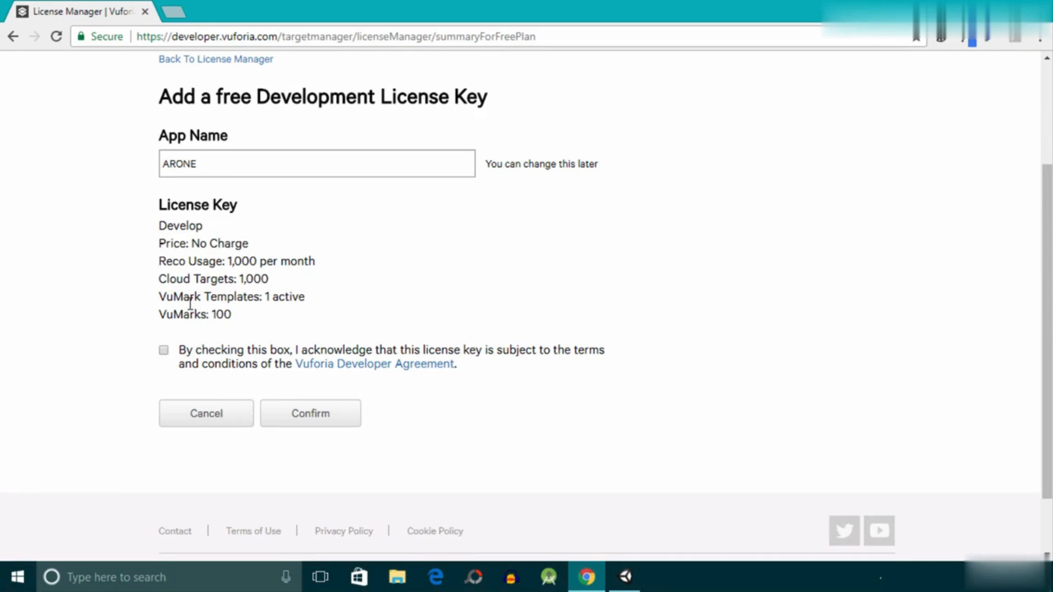
{"action": "left_click_drag", "start_coordinate": [159, 264], "coordinate": [255, 316]}
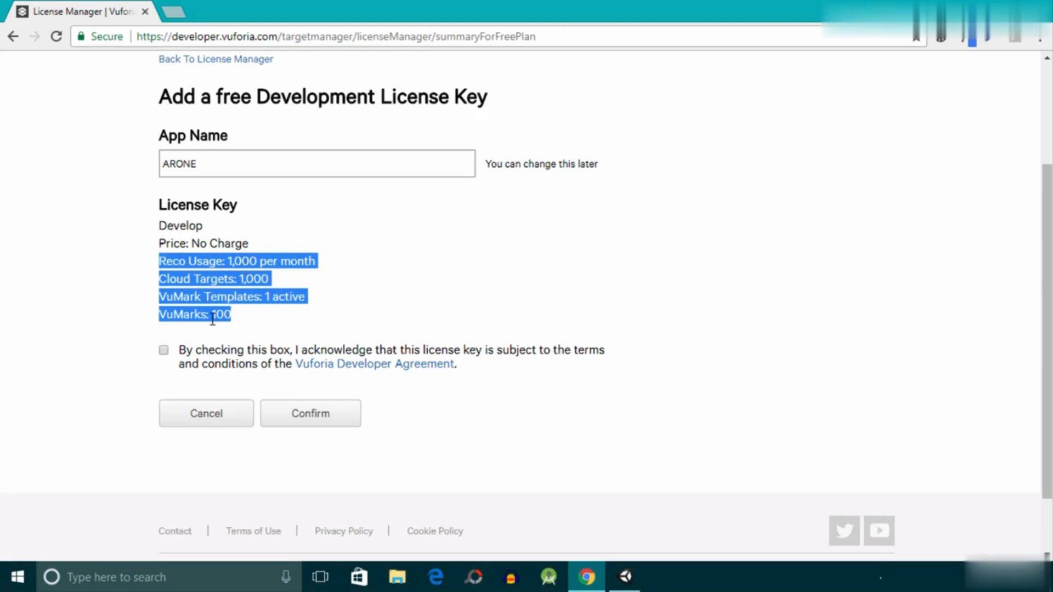
{"action": "left_click", "coordinate": [247, 260]}
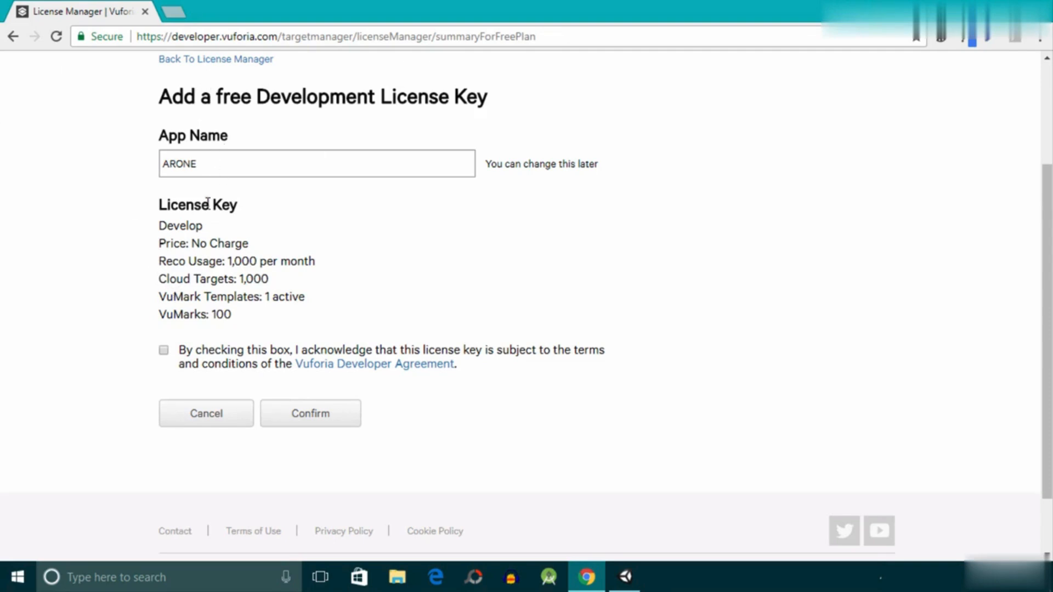
- Accept the Vuforia Developer Agreement terms to create the license key, and open the ARONE license details
{"action": "left_click", "coordinate": [164, 351]}
{"action": "left_click", "coordinate": [315, 428]}
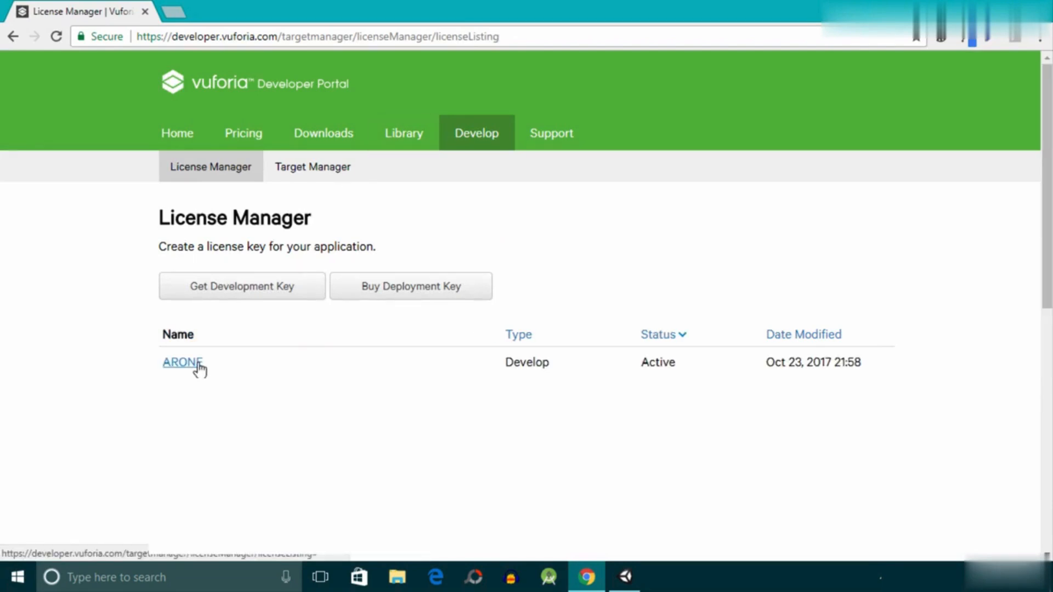
{"action": "left_click", "coordinate": [183, 363]}
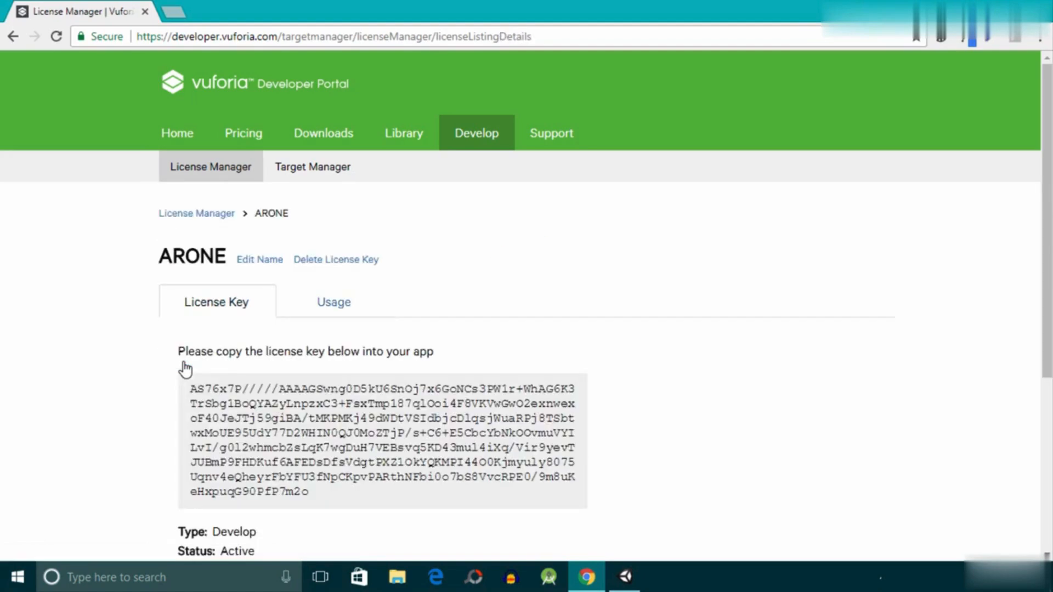
- Copy the full ARONE license key from its details page
{"action": "scroll", "coordinate": [186, 351], "scroll_direction": "down", "scroll_amount": 1}
{"action": "left_click_drag", "start_coordinate": [317, 419], "coordinate": [181, 314]}
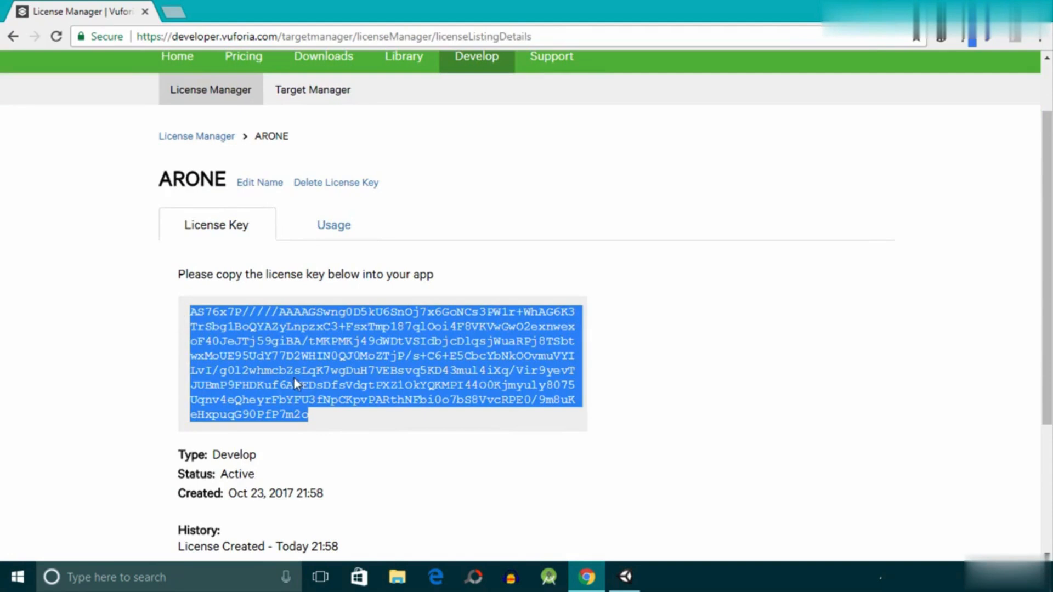
{"action": "right_click", "coordinate": [258, 321]}
{"action": "left_click", "coordinate": [277, 333]}
- Switch back to Unity and open the Vuforia configuration from the ARCamera's Vuforia Behaviour component
{"action": "left_click", "coordinate": [618, 578]}
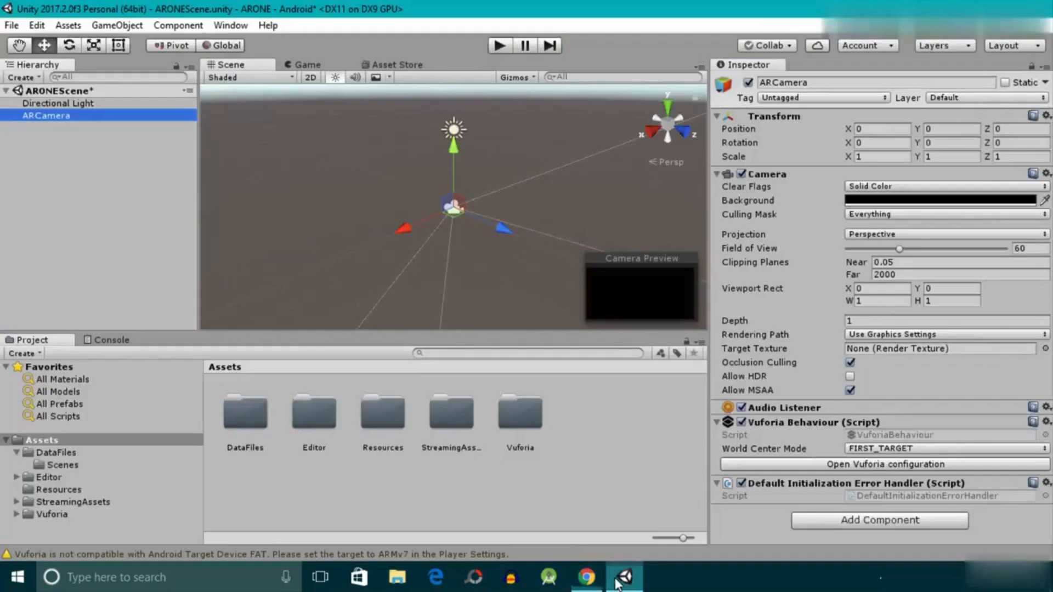
{"action": "left_click", "coordinate": [46, 120]}
{"action": "left_click", "coordinate": [47, 143]}
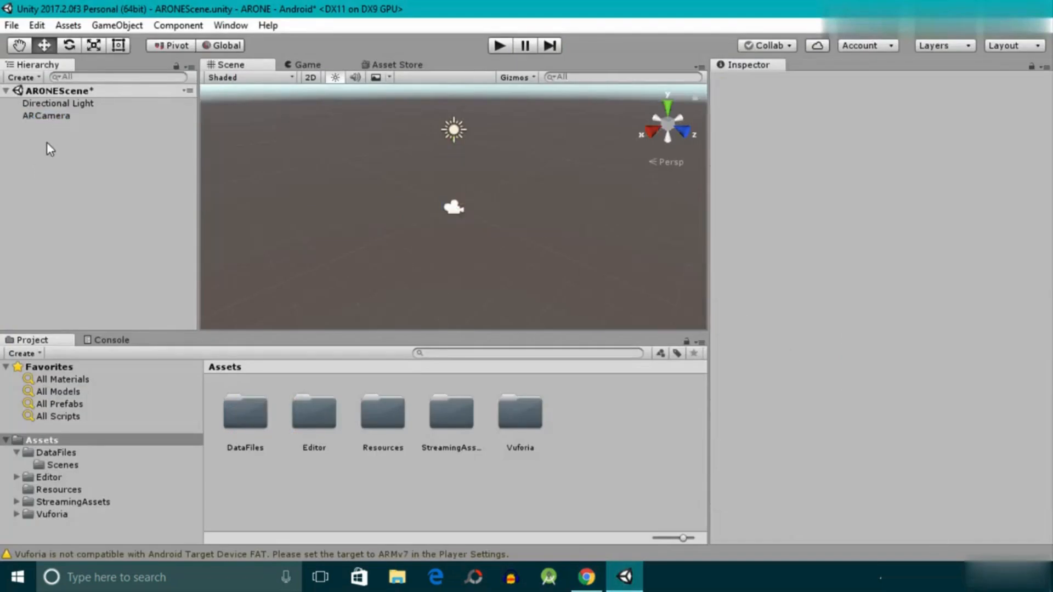
{"action": "left_click", "coordinate": [39, 118]}
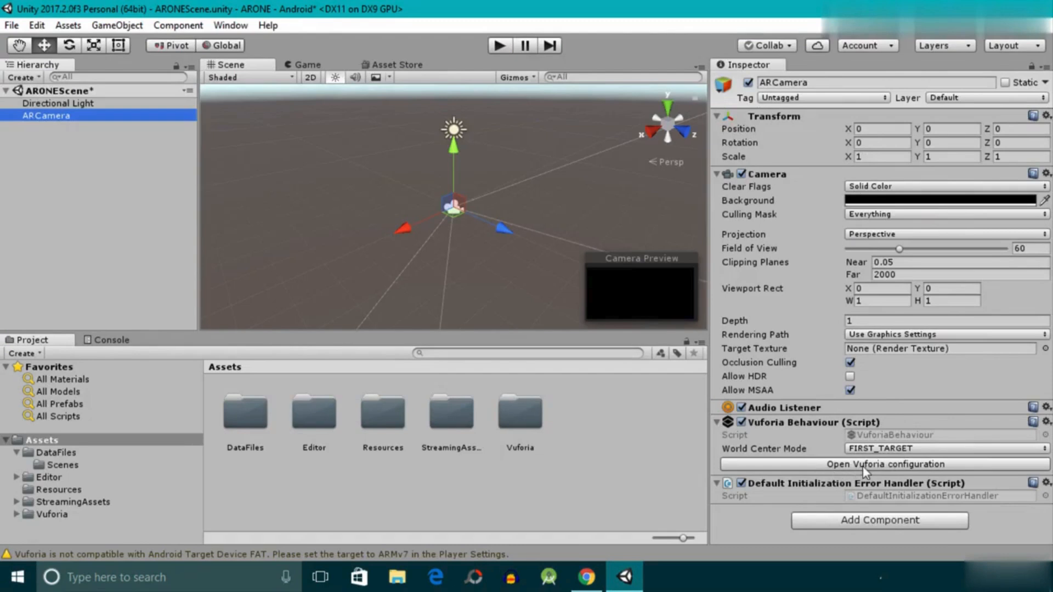
{"action": "left_click", "coordinate": [884, 464]}
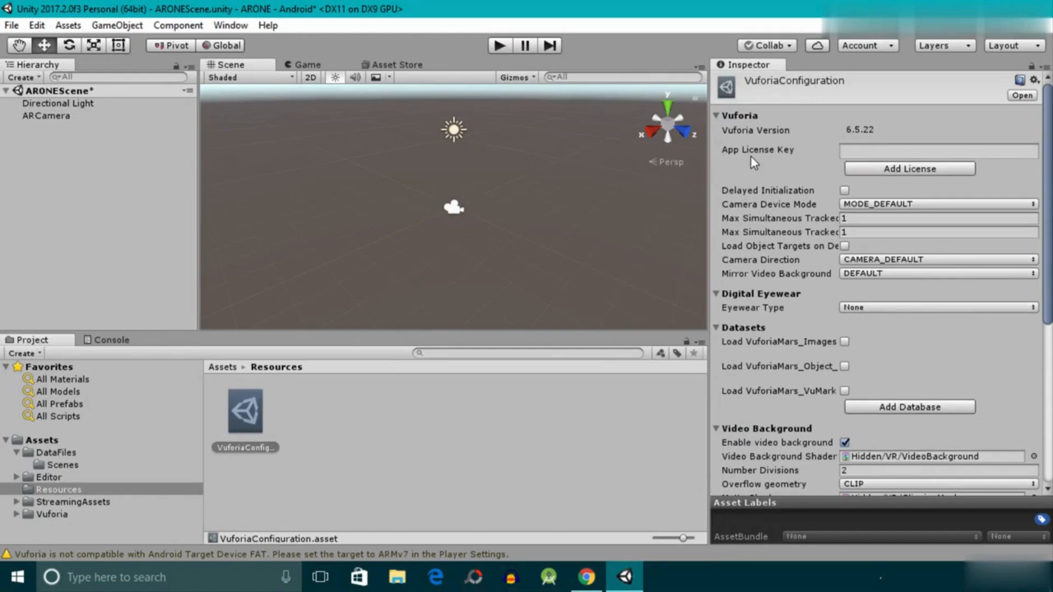
- Paste the copied license key as the App License Key and save the scene
{"action": "left_click", "coordinate": [875, 152]}
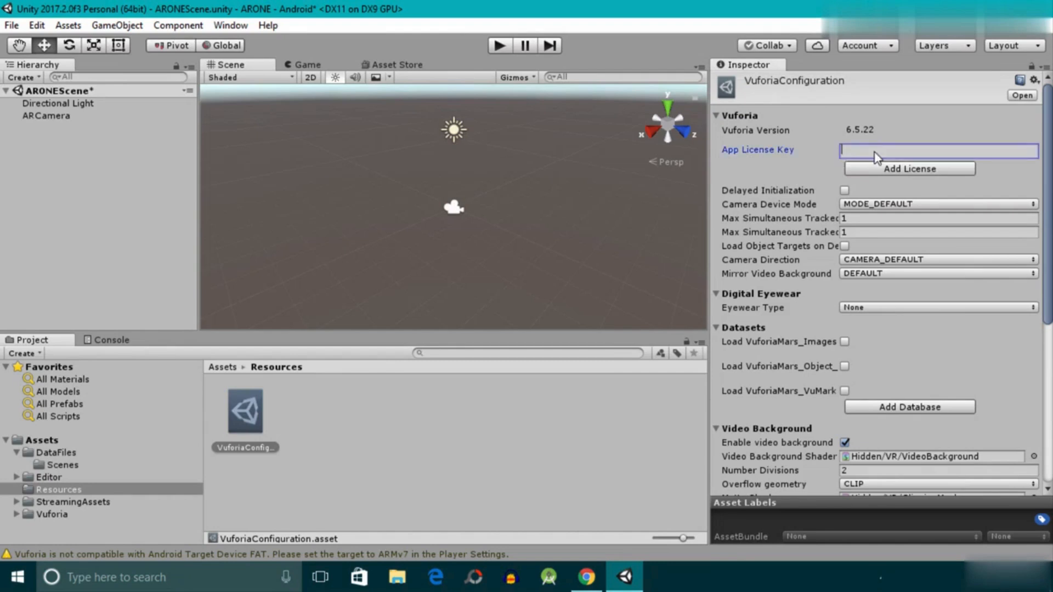
{"action": "right_click", "coordinate": [875, 157]}
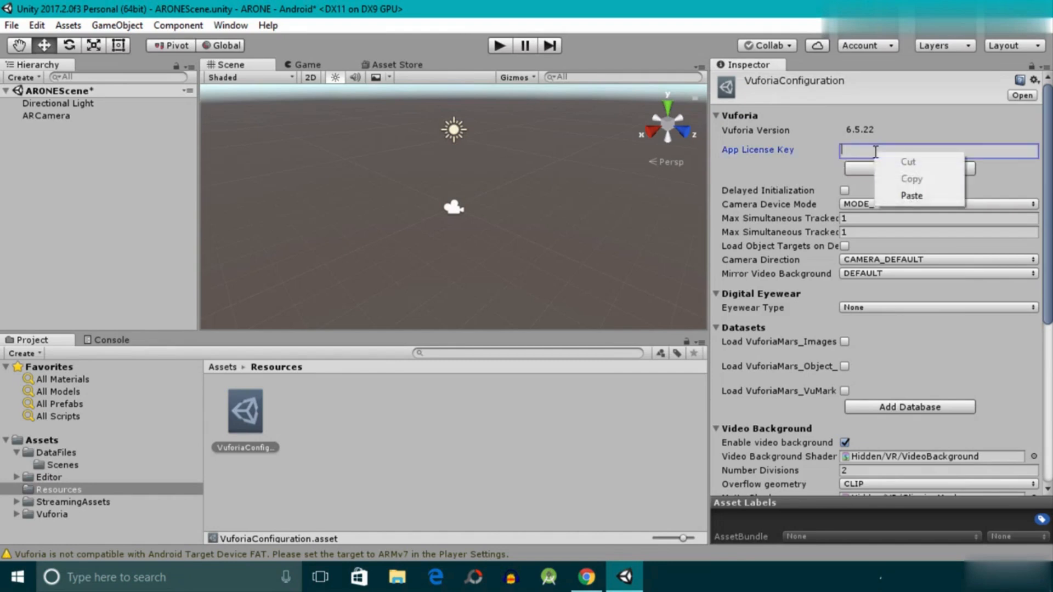
{"action": "left_click", "coordinate": [908, 196]}
{"action": "key", "text": "ctrl+s"}
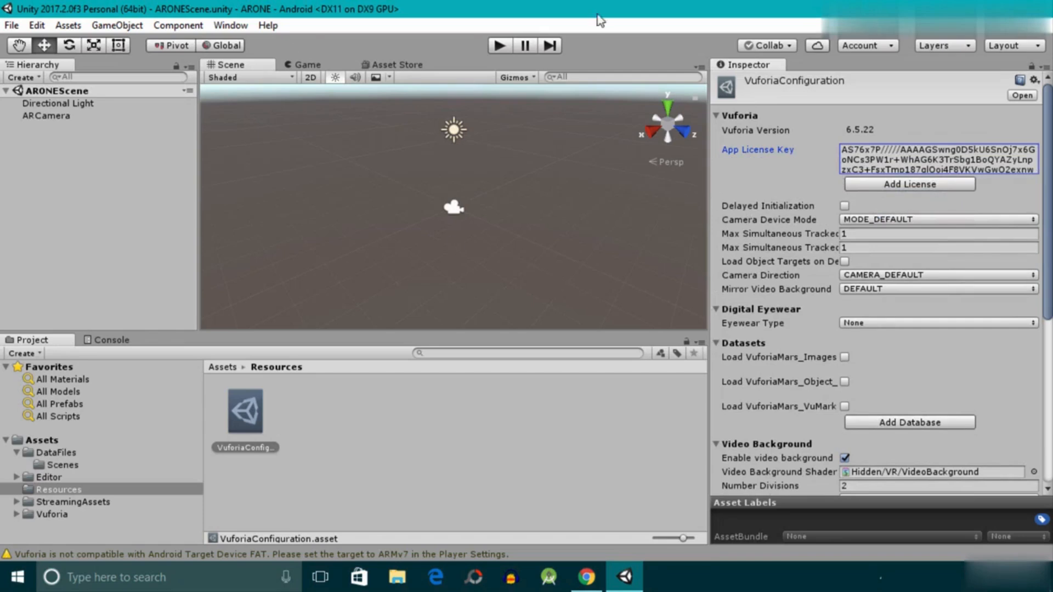
- Run the scene in Play mode to test the AR camera's live feed, and stop it
{"action": "left_click", "coordinate": [500, 46]}
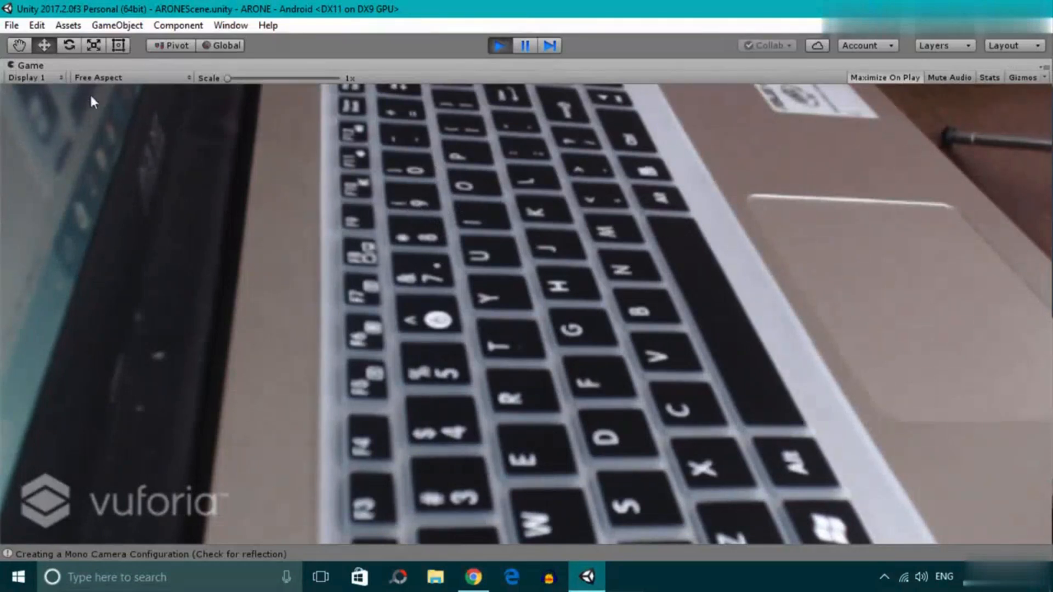
{"action": "left_click", "coordinate": [499, 46]}
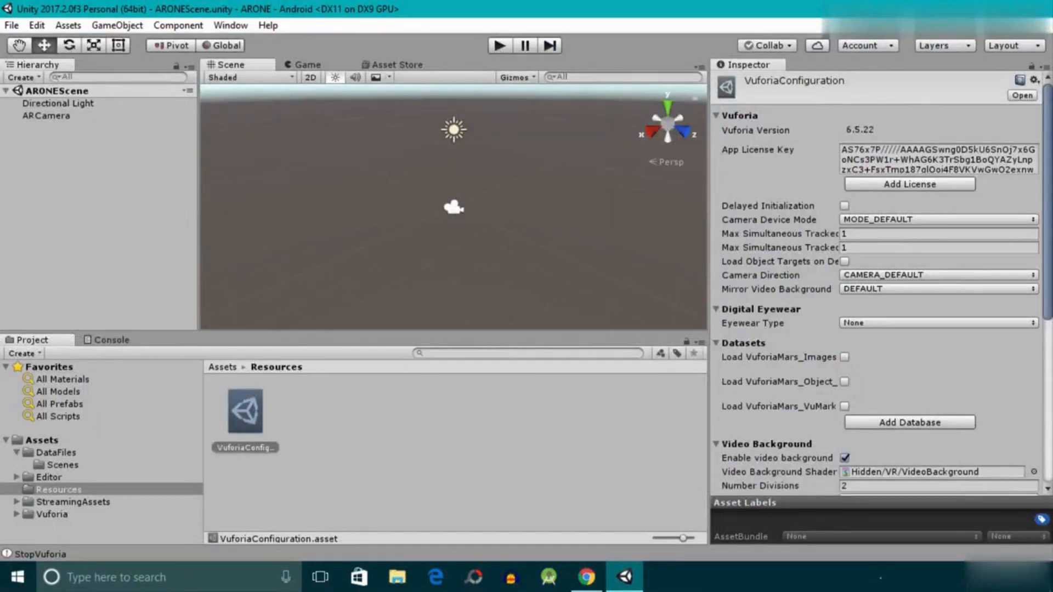
- Check the Camera Device choice in the Webcam section of the Vuforia configuration
{"action": "scroll", "coordinate": [1027, 162], "scroll_direction": "down", "scroll_amount": 10}
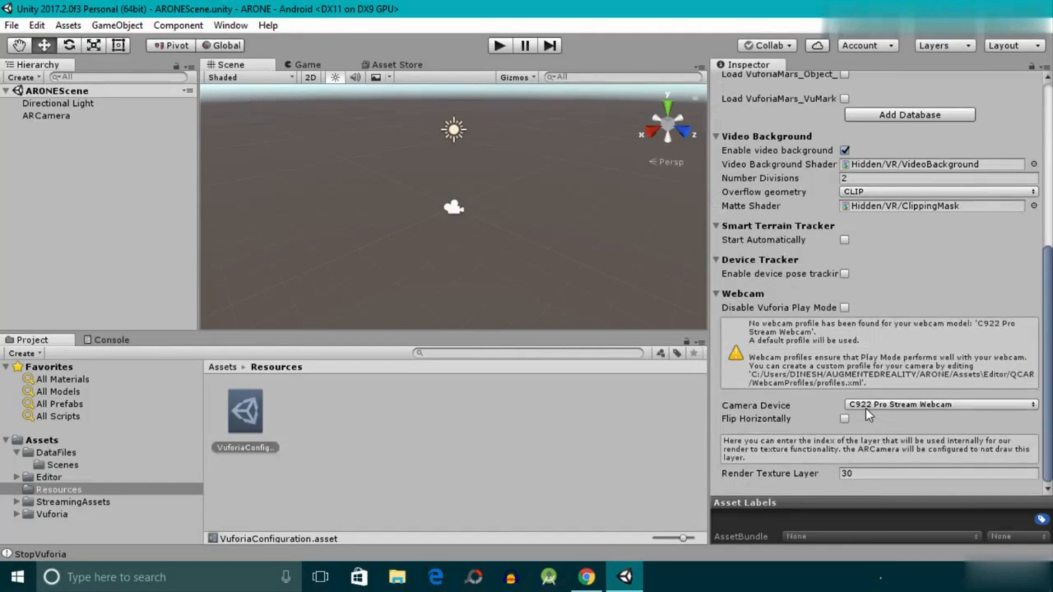
{"action": "left_click", "coordinate": [927, 410]}
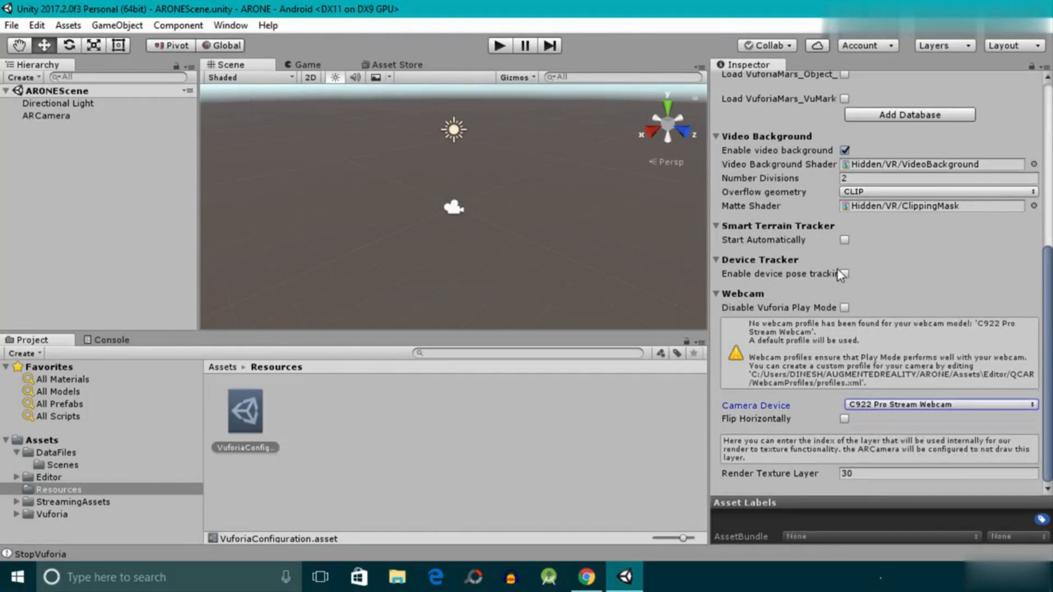